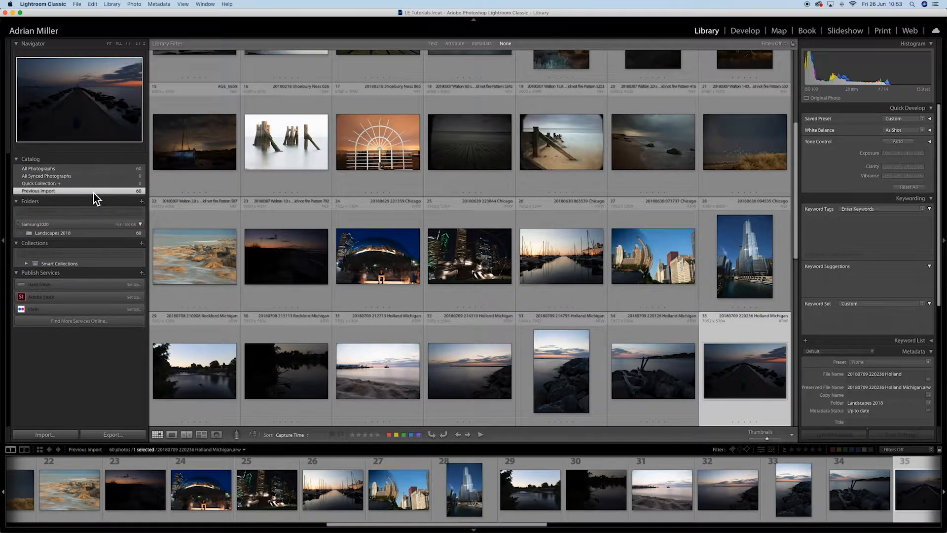
- Show the Landscapes 2018 folder and open the selected pier photo in the Develop module
click(63, 235)
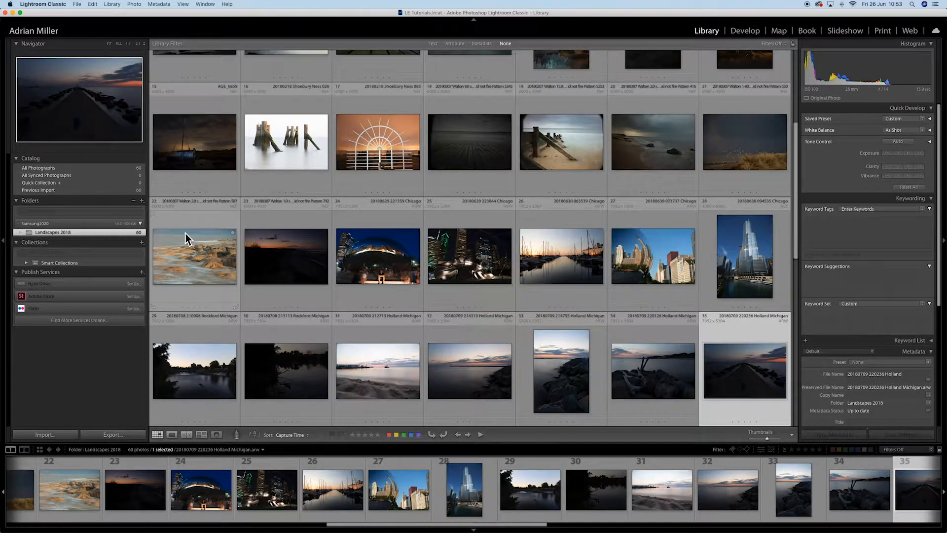
key(d)
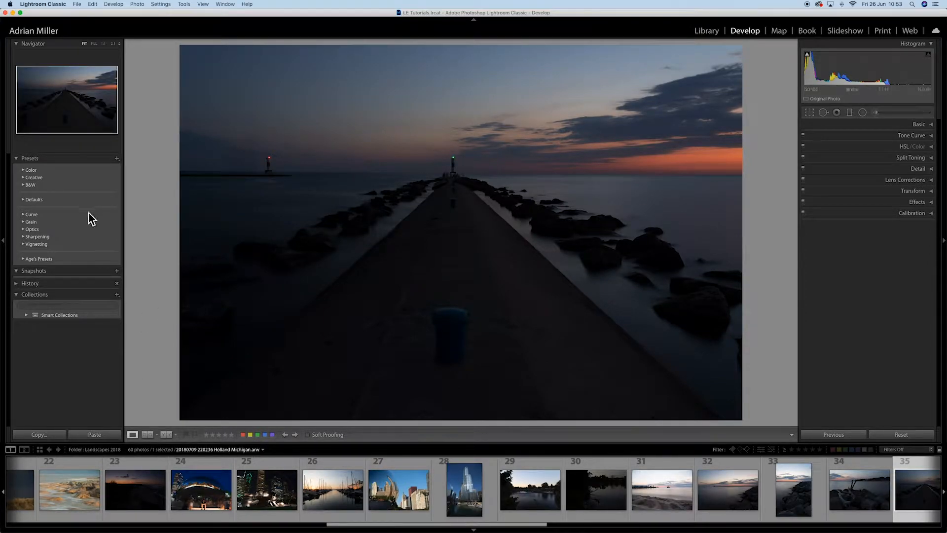
- Collapse and restore the side panel group holding the Navigator and Presets, and make it slightly narrower
click(6, 249)
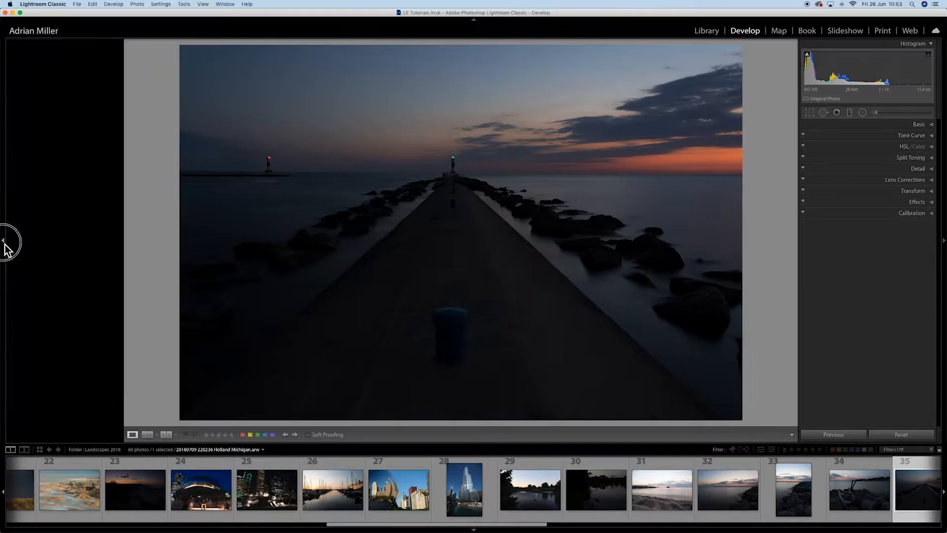
click(5, 243)
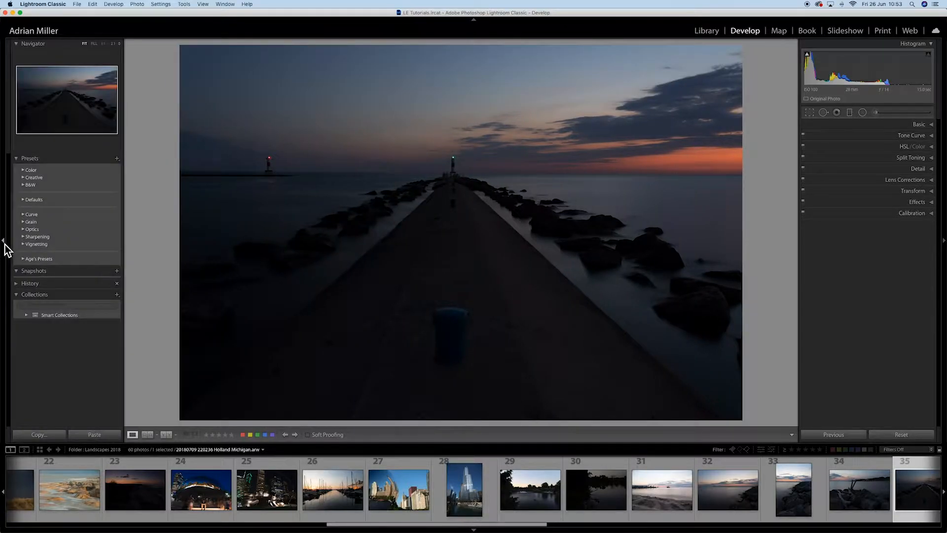
click(128, 247)
drag(128, 247, 110, 247)
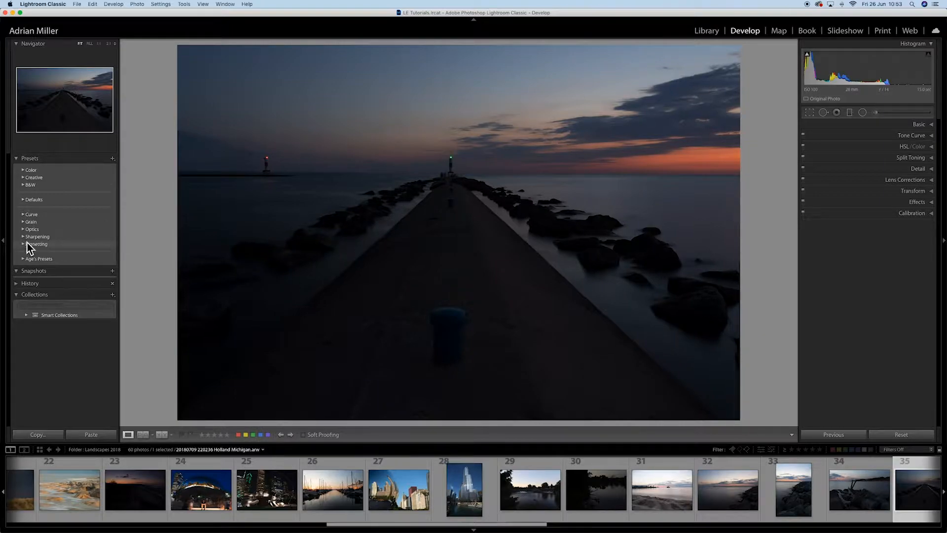
- Try the Auto Hide behaviour on the Navigator and Presets side panel, and set it back to Manual
right_click(5, 241)
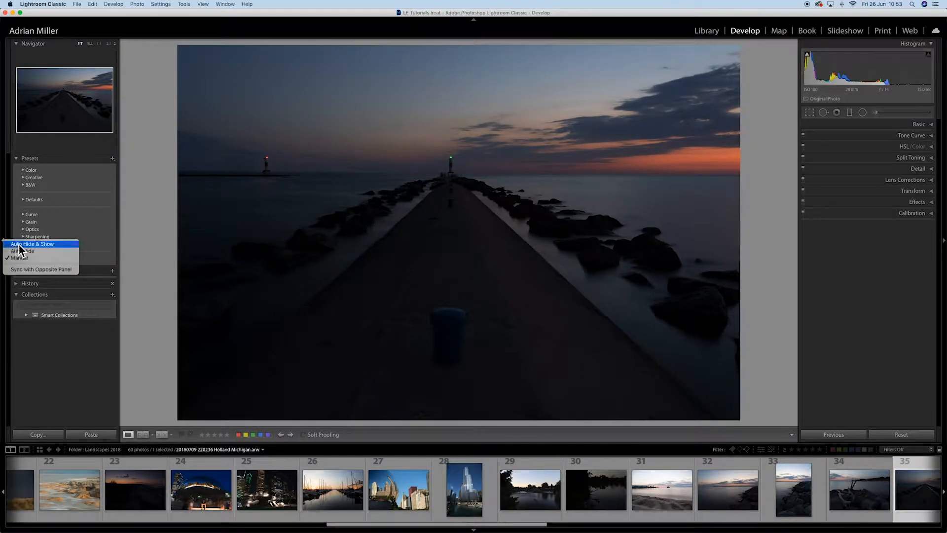
click(23, 251)
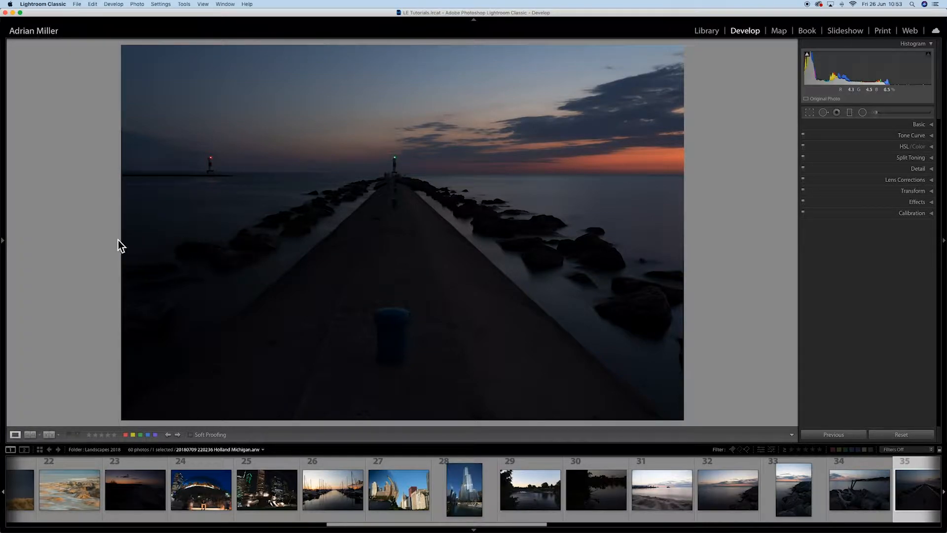
mouse_move(4, 241)
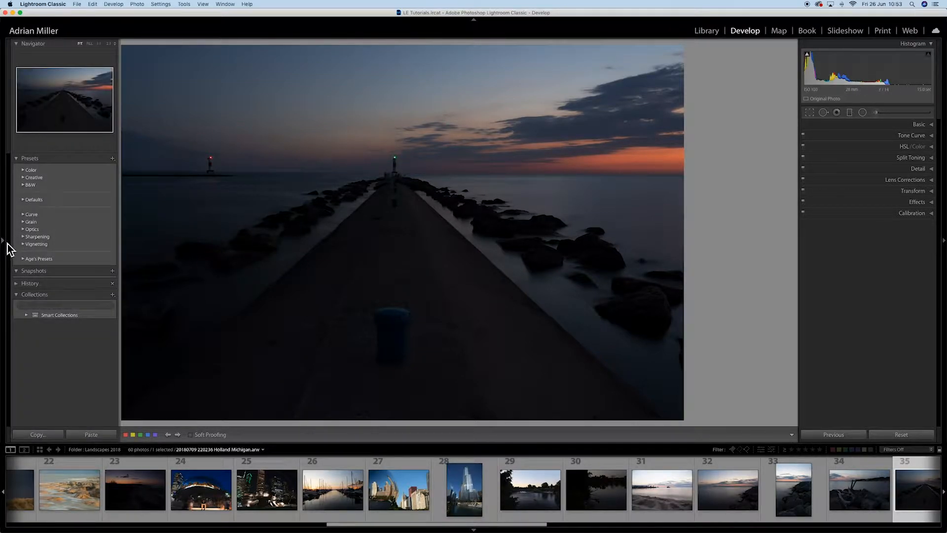
right_click(5, 243)
click(17, 258)
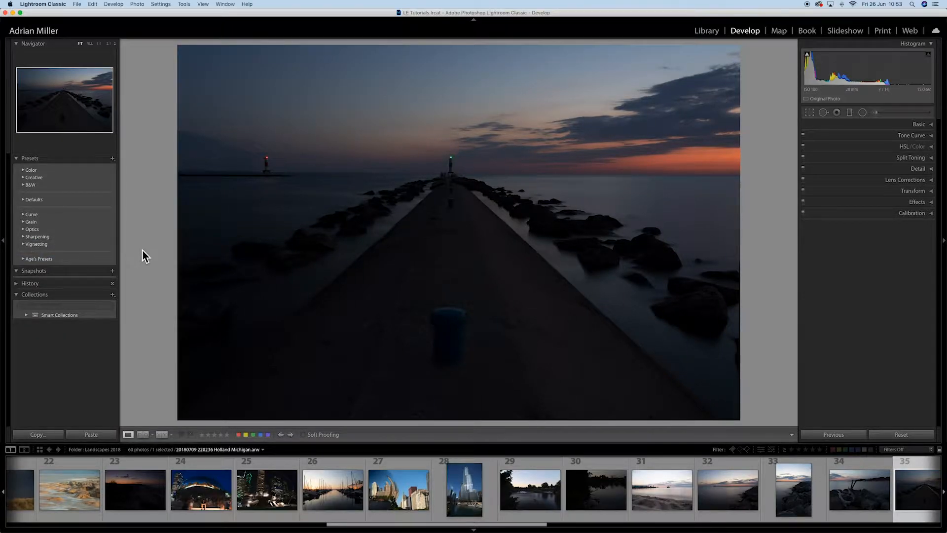
- View the pier photo with all panels hidden, and inspect its lighthouse and rocks at closer zoom levels before fitting it again
key(shift+Tab)
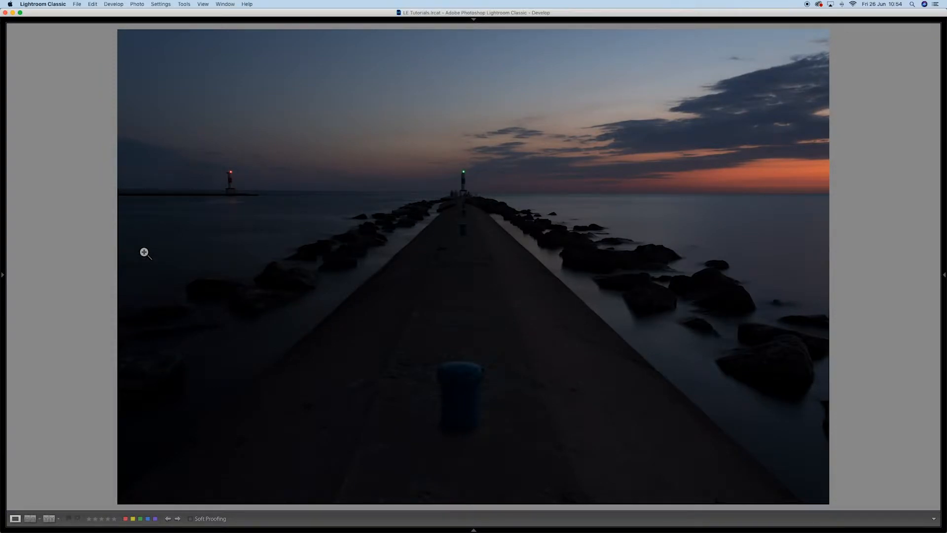
key(shift+Tab)
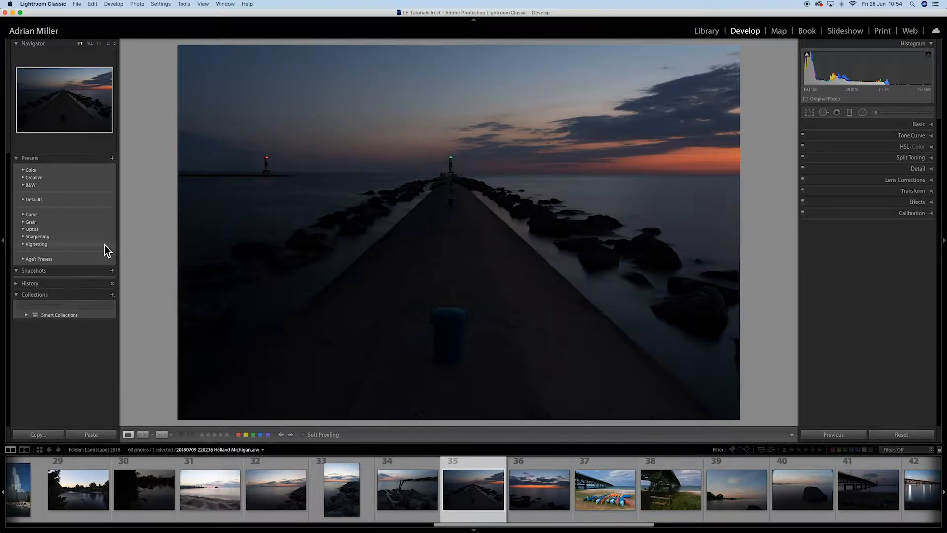
click(68, 94)
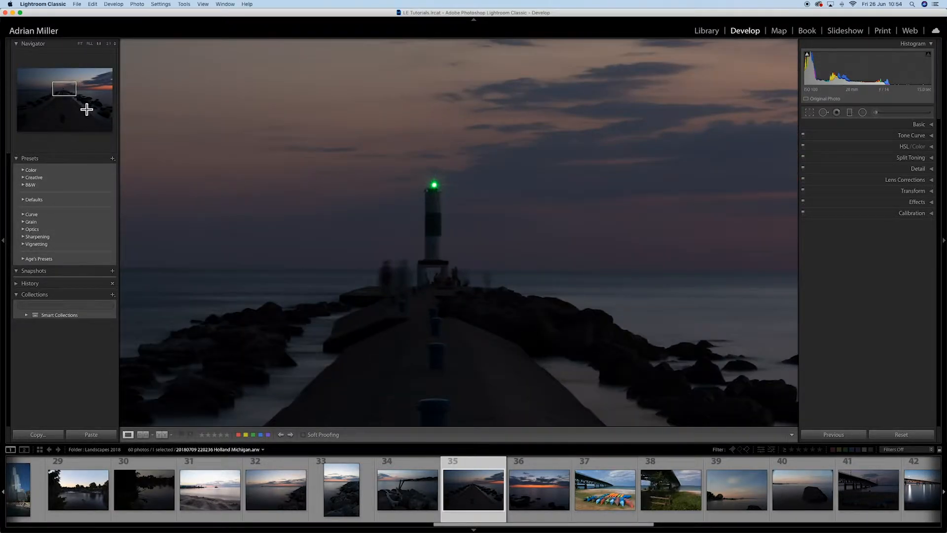
click(86, 105)
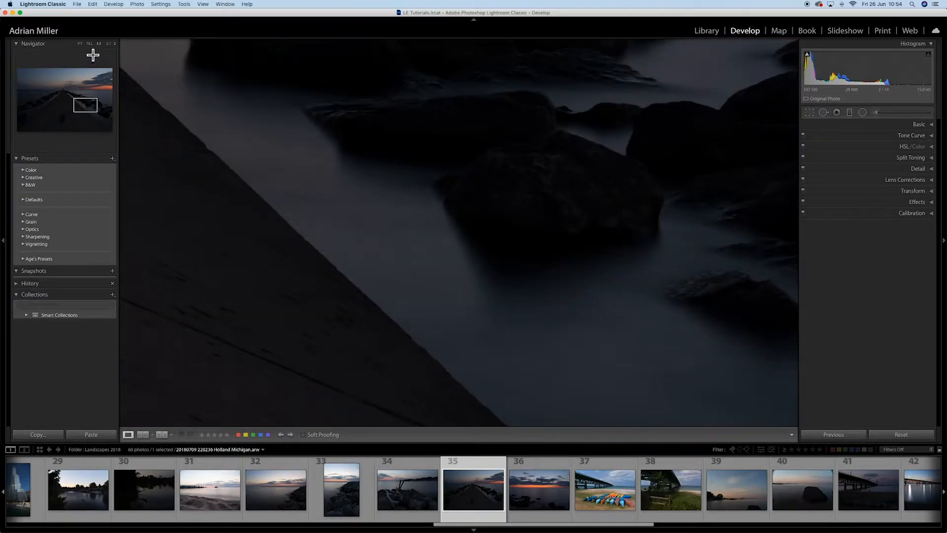
click(108, 44)
click(117, 45)
click(119, 55)
click(61, 88)
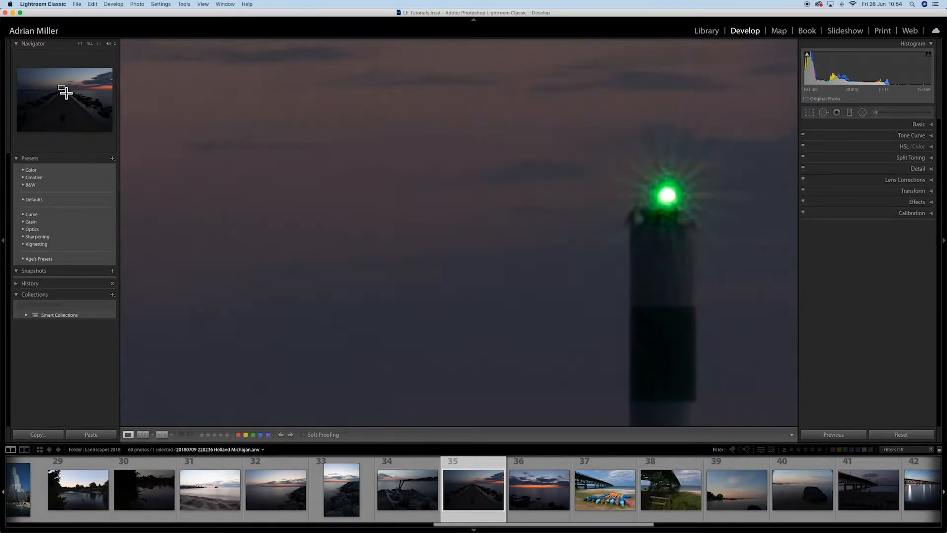
click(272, 140)
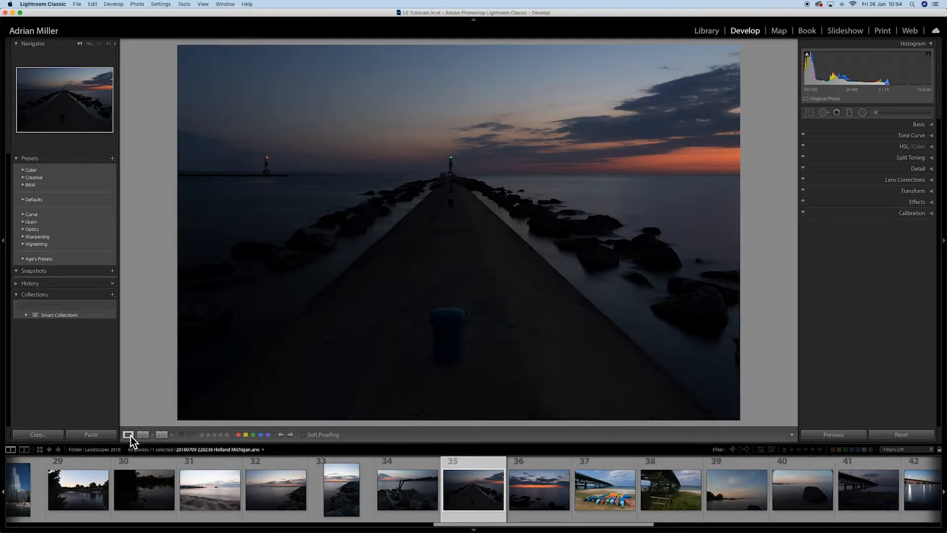
- Set up Reference View with the pier photo as reference and the sunset seascape, photo 36, as the active image
click(143, 435)
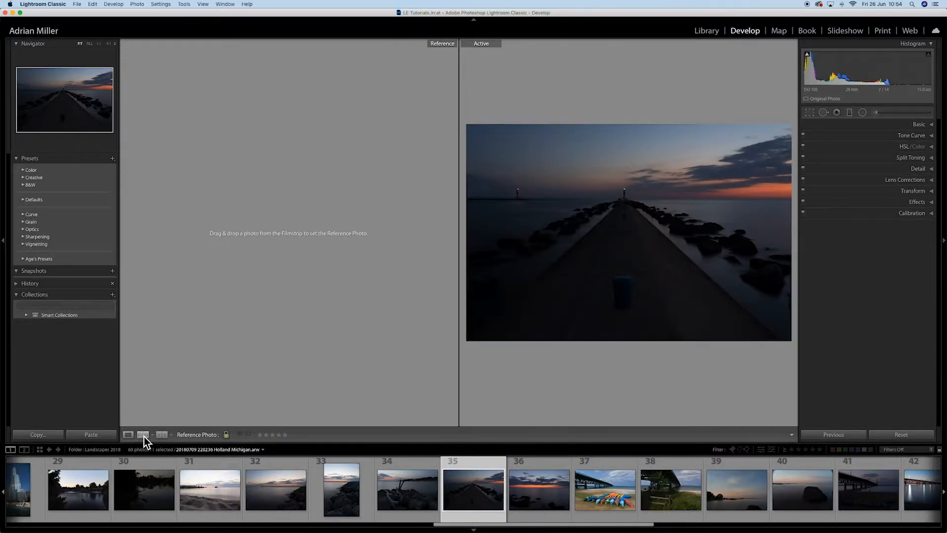
drag(477, 489, 311, 239)
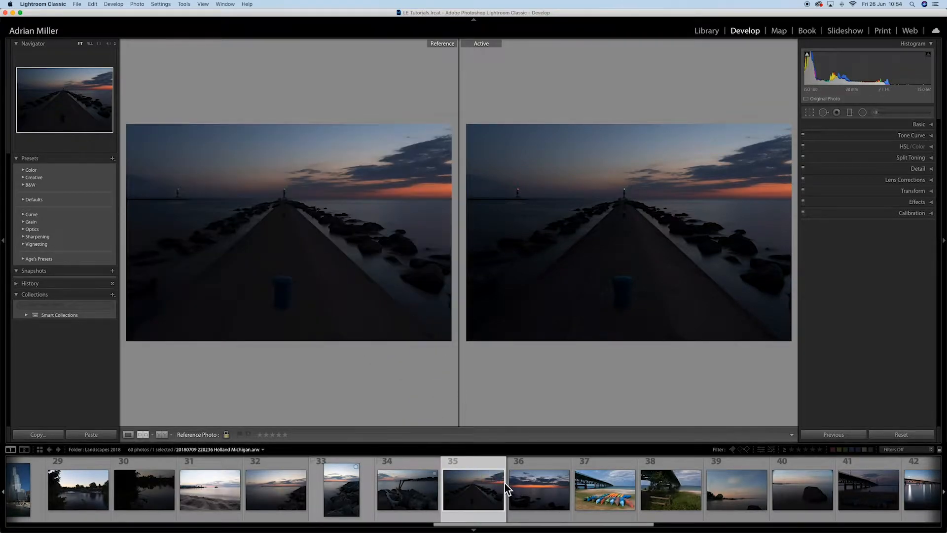
drag(523, 499, 591, 261)
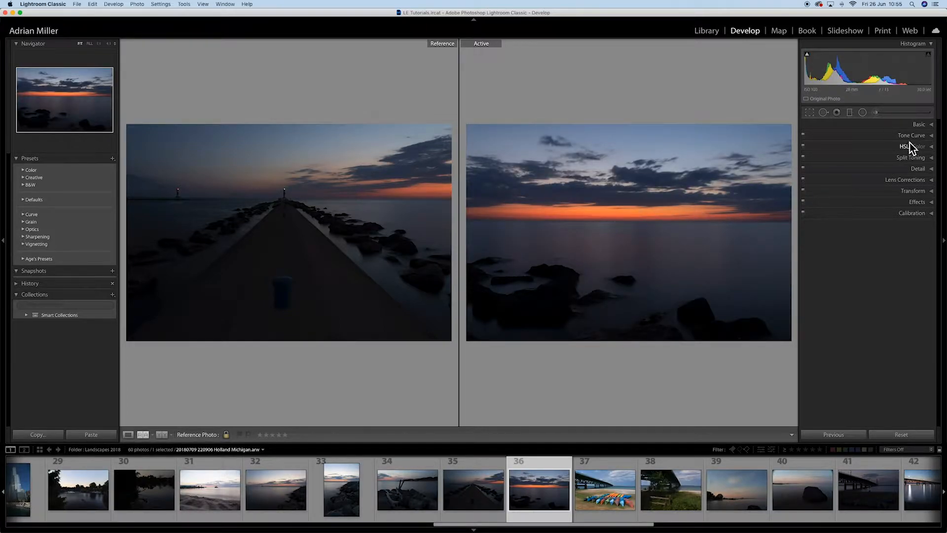
- Raise the sunset seascape's exposure to +0.65 and return to the single-photo Loupe view
click(920, 124)
drag(871, 196, 877, 198)
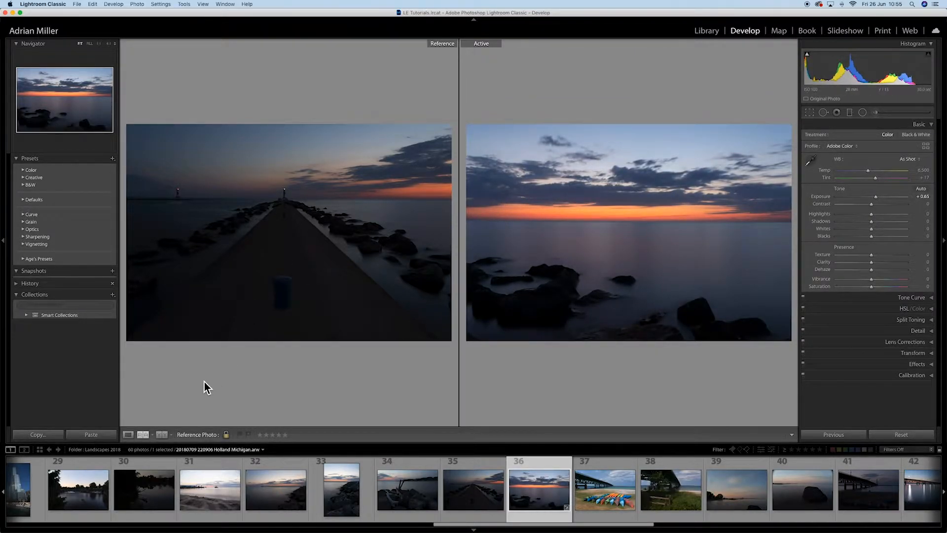
click(127, 434)
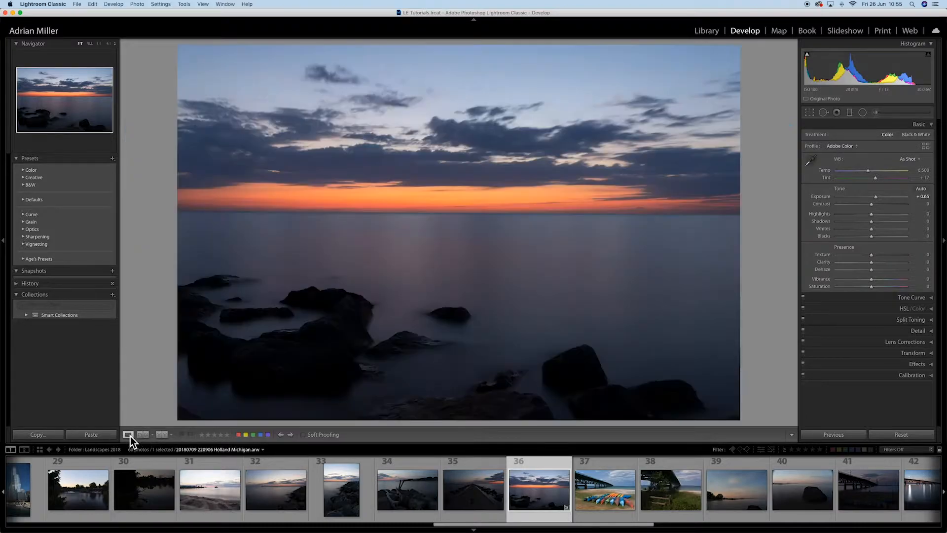
- Show the sunset seascape in a side-by-side before and after comparison and apply Auto tone to it
click(165, 437)
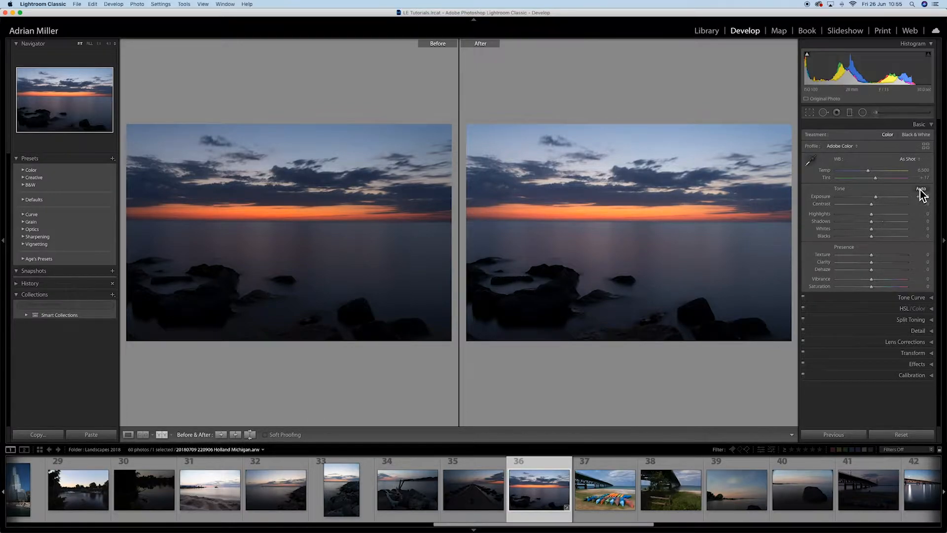
click(921, 189)
- Cycle through the before and after comparison layouts for the sunset seascape, and return to the Loupe view
click(163, 436)
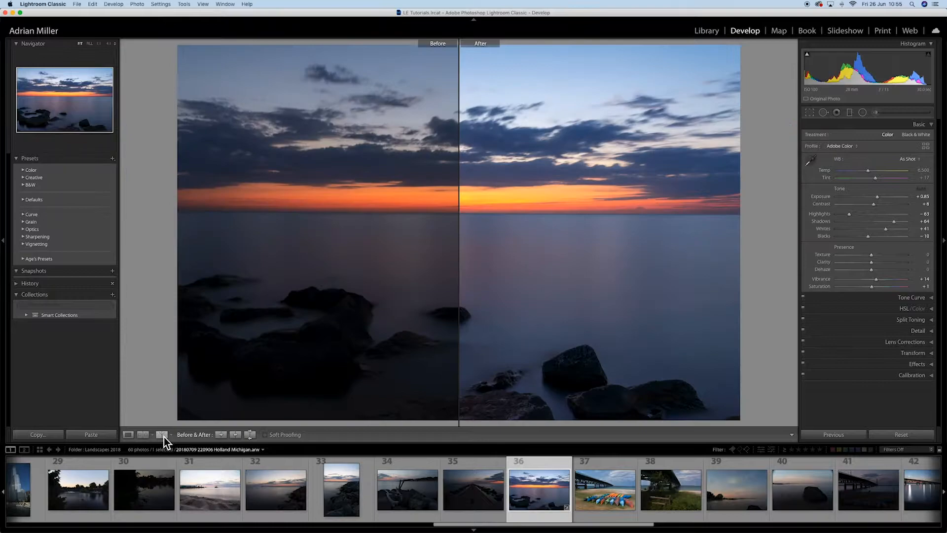
click(163, 437)
click(164, 437)
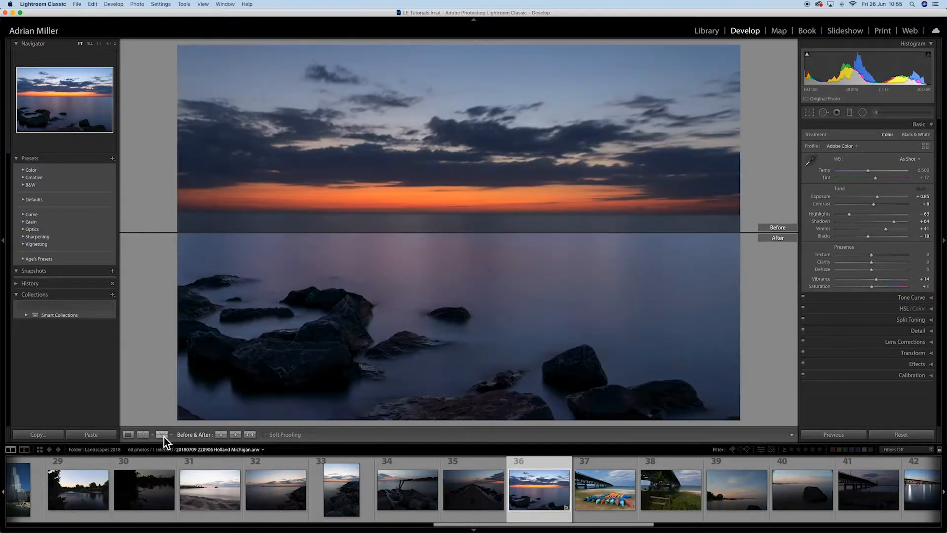
click(164, 436)
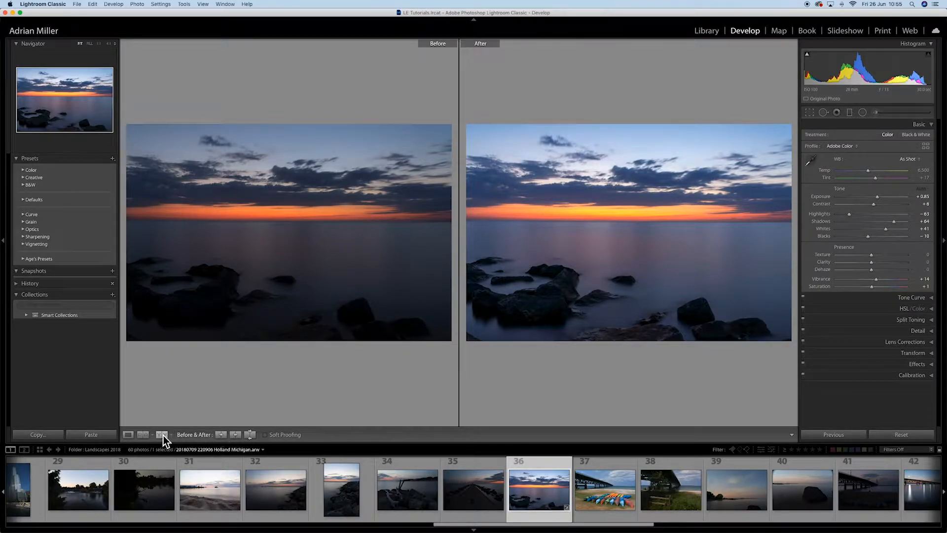
click(129, 435)
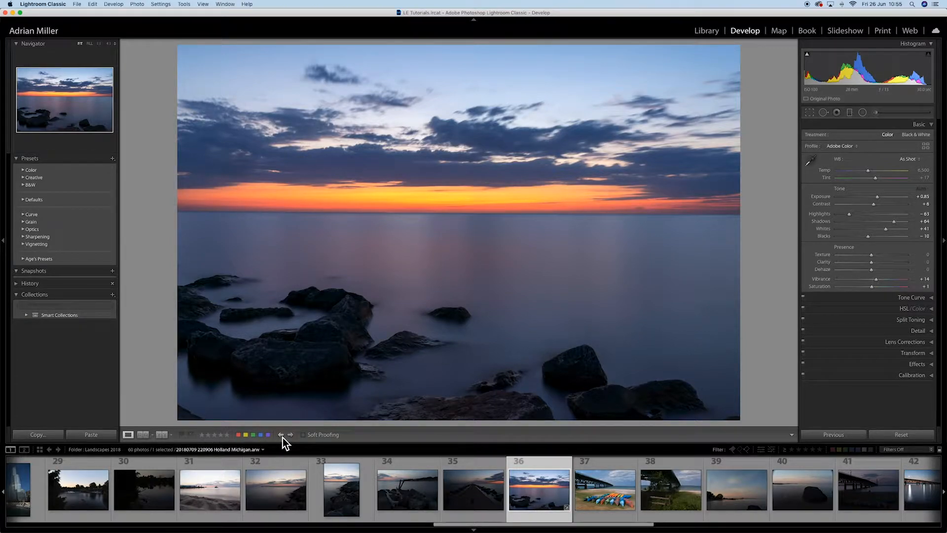
- Give the sunset seascape a yellow colour label, and add the Slideshow control below the photo
click(247, 436)
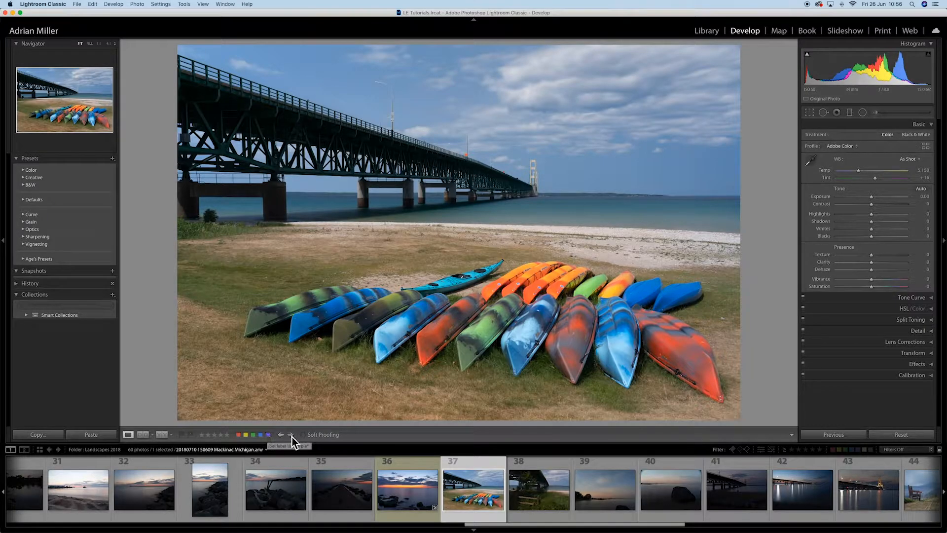
click(789, 437)
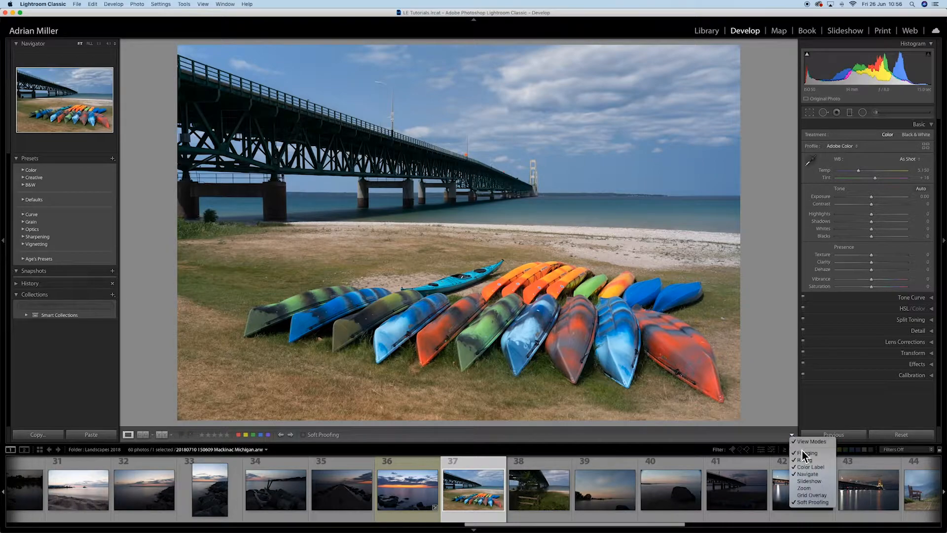
click(810, 482)
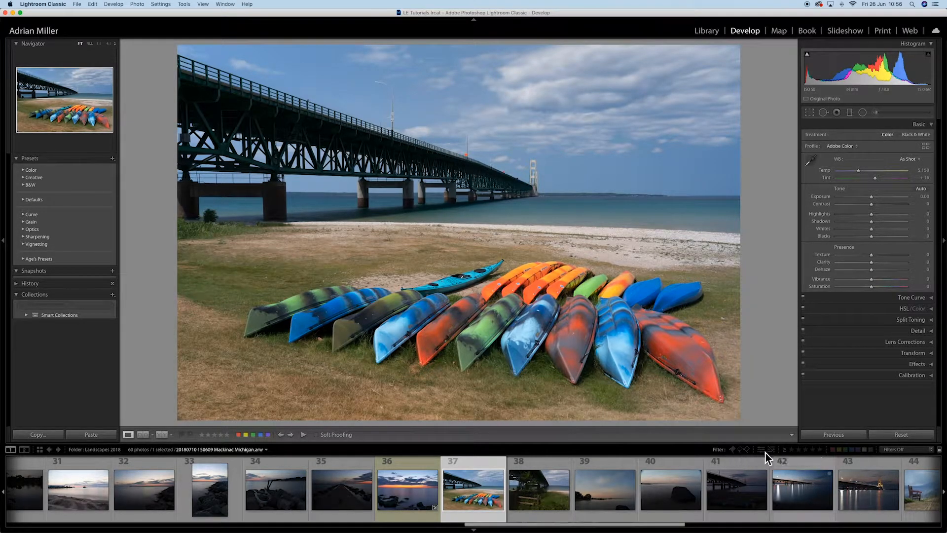
- Filter the filmstrip to yellow-labelled photos, and toggle the filter off so the whole folder is listed
click(839, 450)
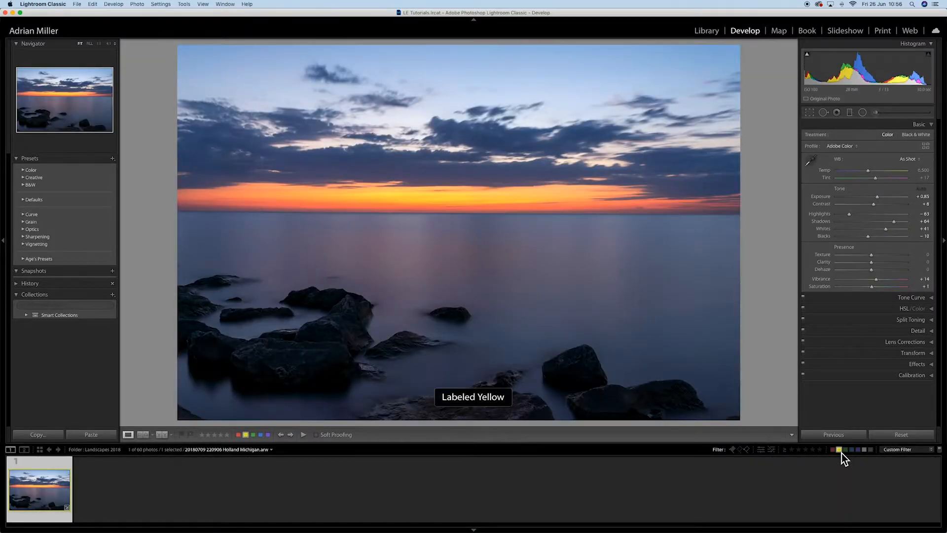
click(940, 449)
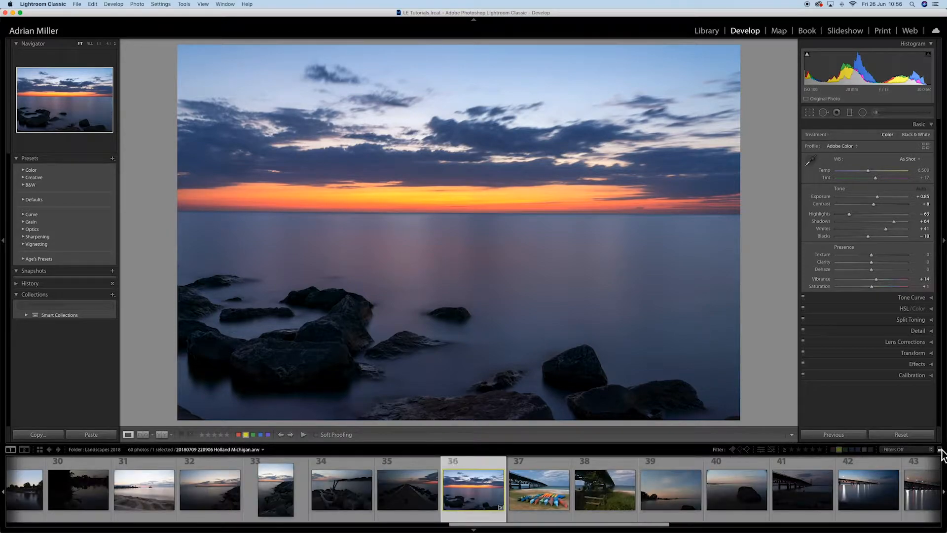
click(940, 451)
click(941, 452)
- Collapse the Basic adjustments, and open the Adjustment Brush settings for a look before closing them
click(932, 127)
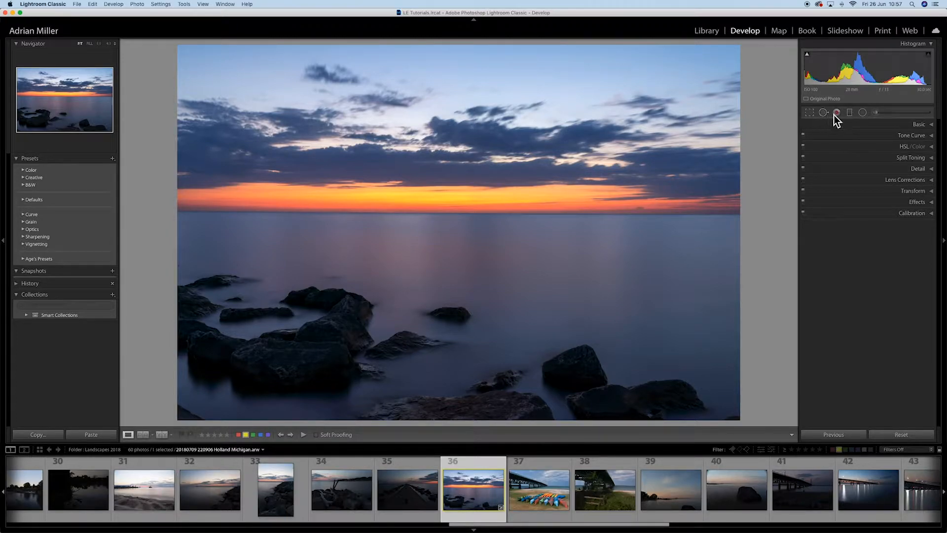
click(875, 113)
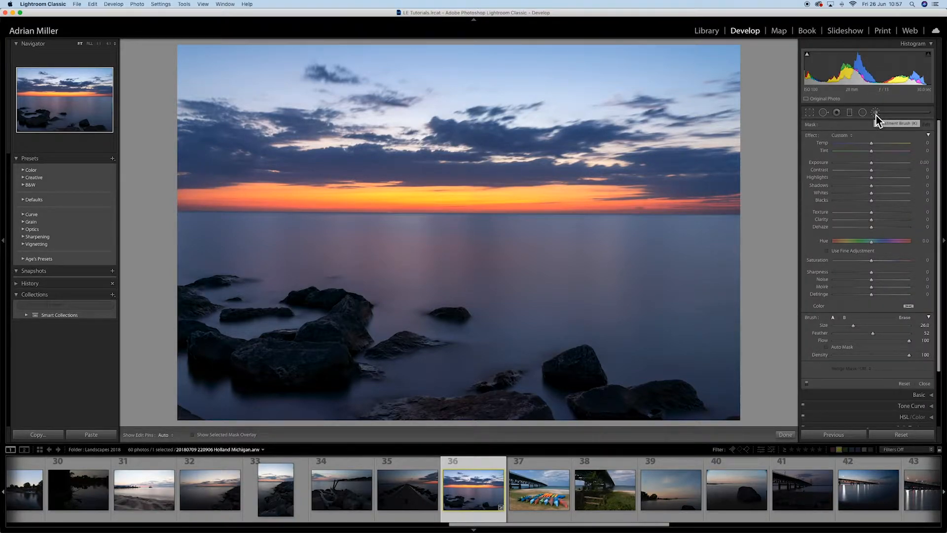
click(876, 114)
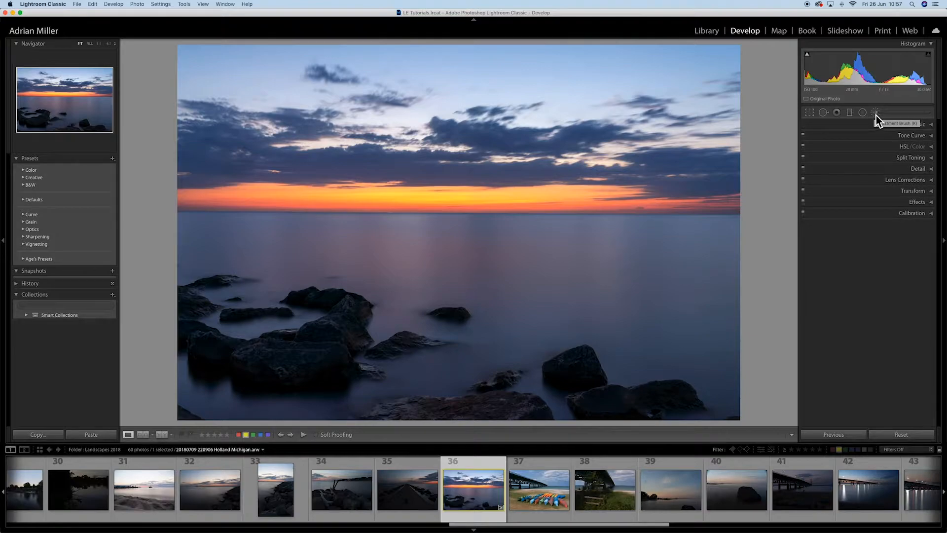
- Toggle Solo Mode for the Develop adjustment panels
right_click(876, 125)
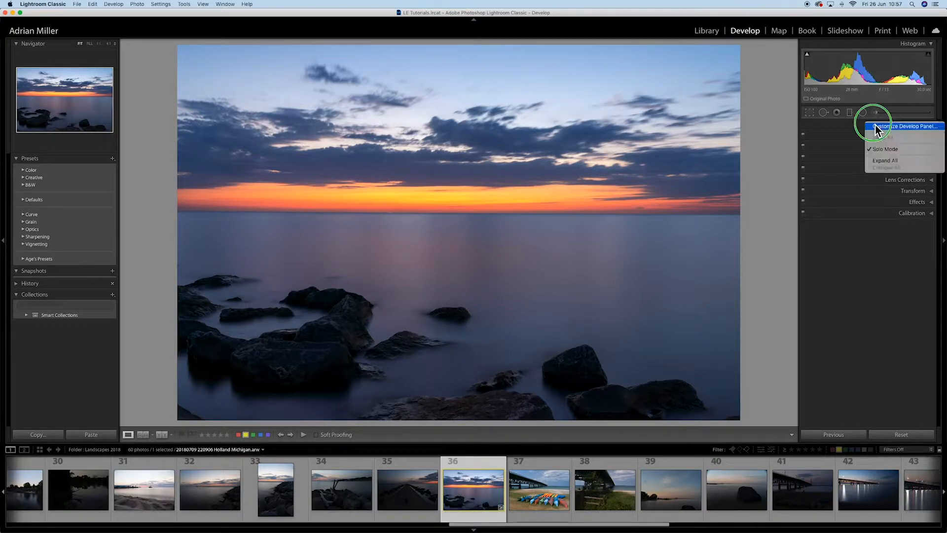
click(880, 152)
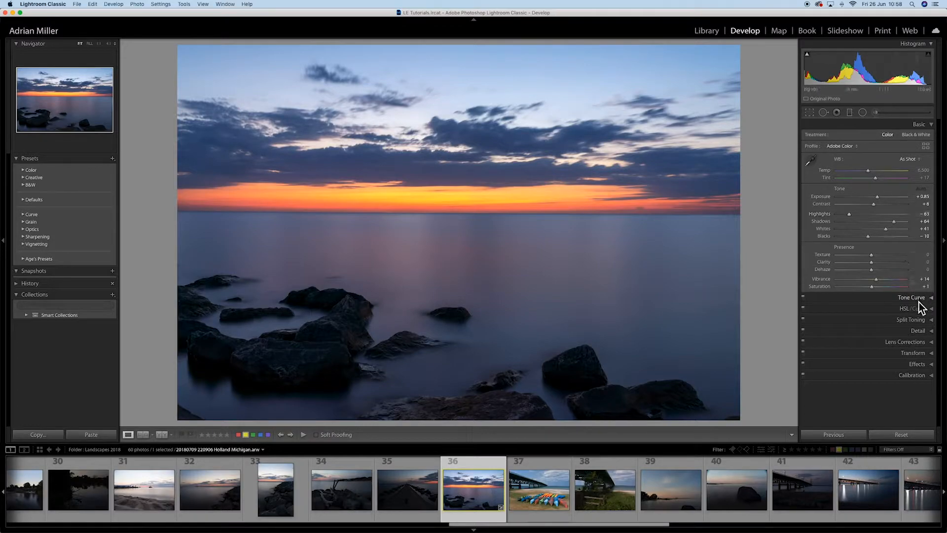
- Expand the Tone Curve and HSL adjustments one after the other, and return to the Basic adjustments
click(919, 300)
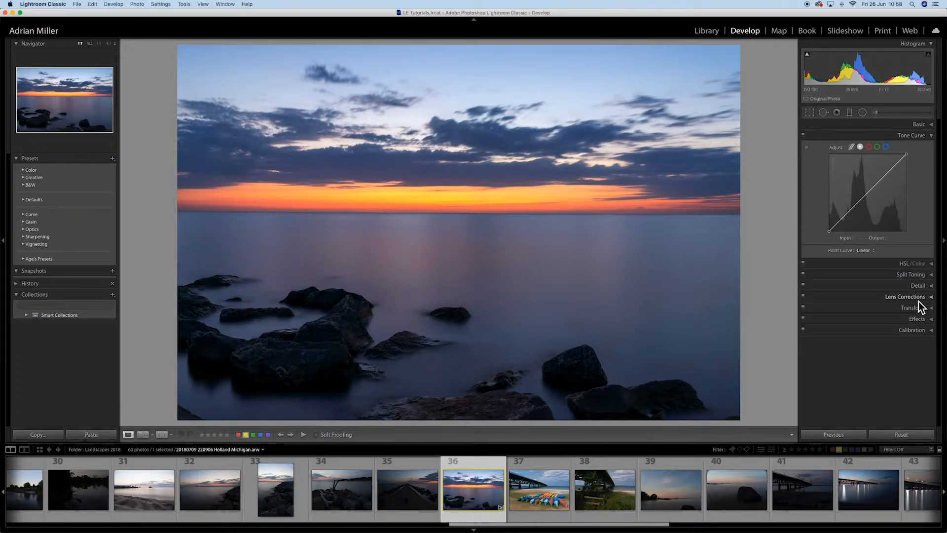
click(913, 268)
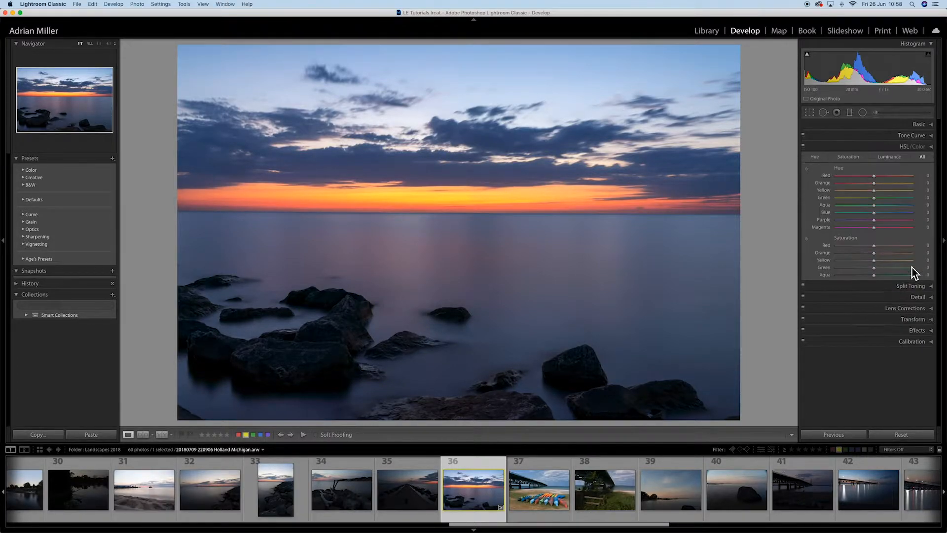
click(919, 125)
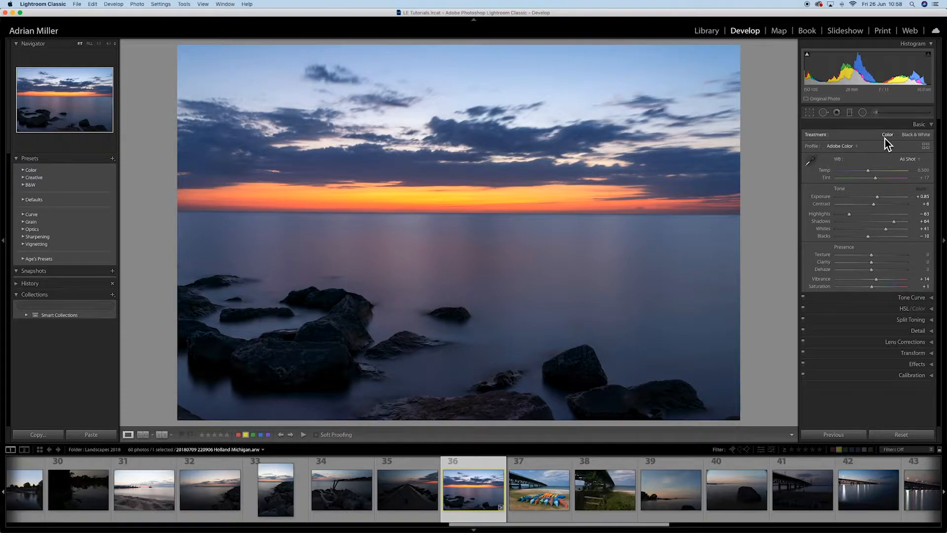
- Switch the seascape's treatment to Black & White and back to Color
click(916, 136)
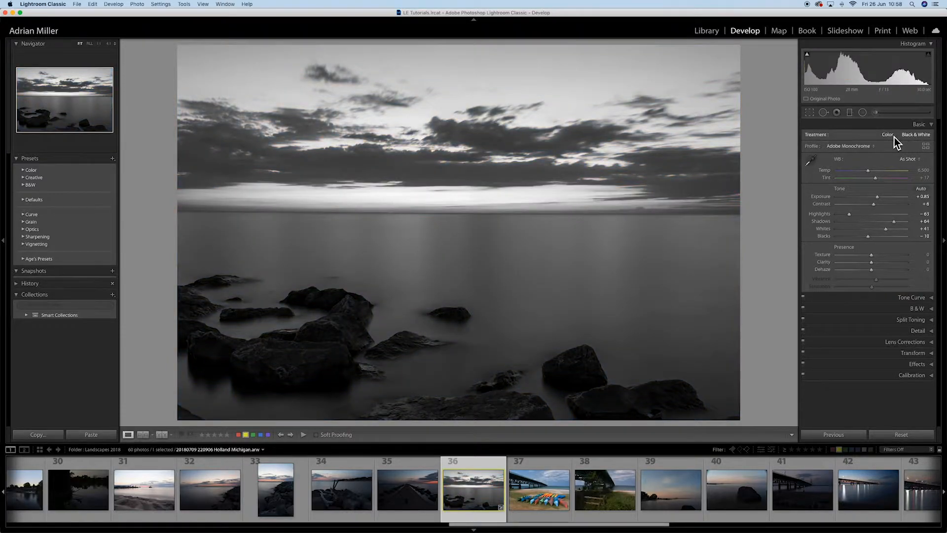
click(891, 136)
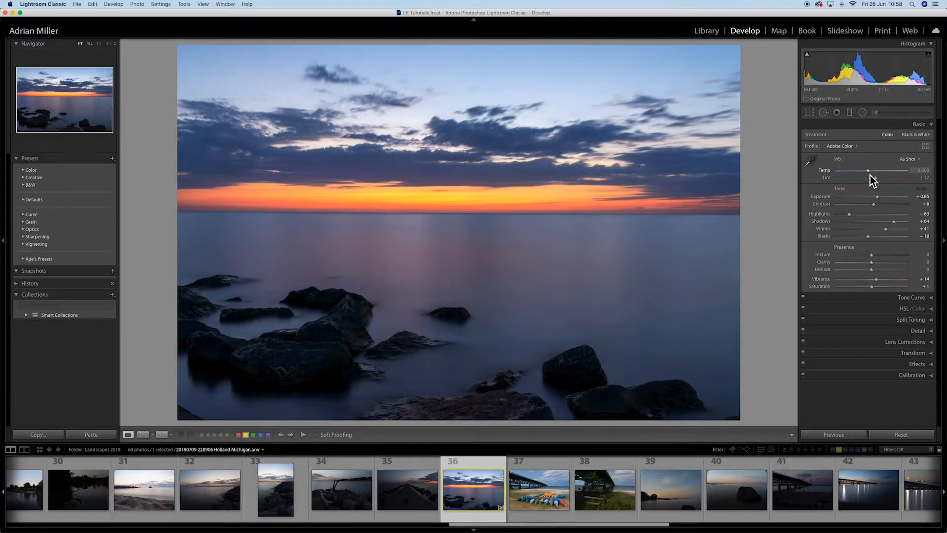
- Try the Daylight white balance, restore As Shot, and warm the seascape's temperature to 8,028
click(918, 159)
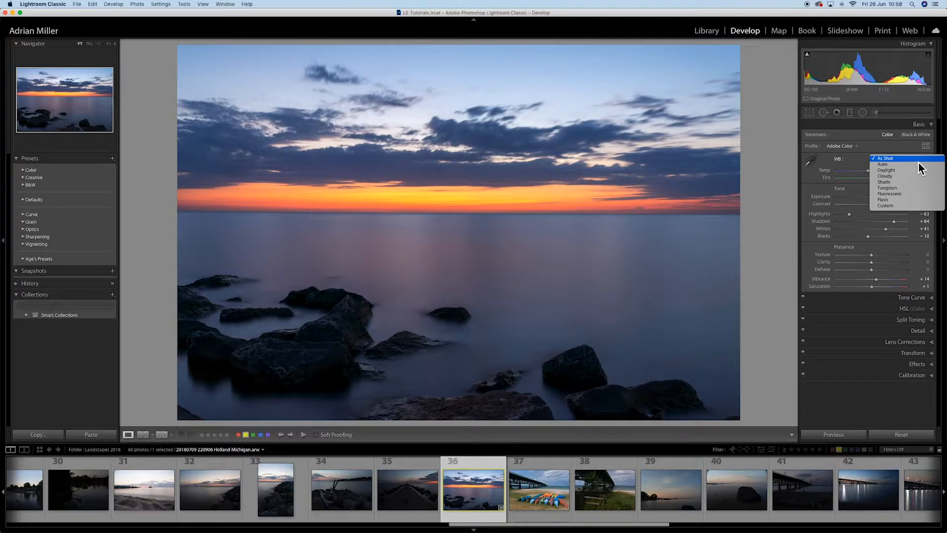
click(895, 171)
click(908, 160)
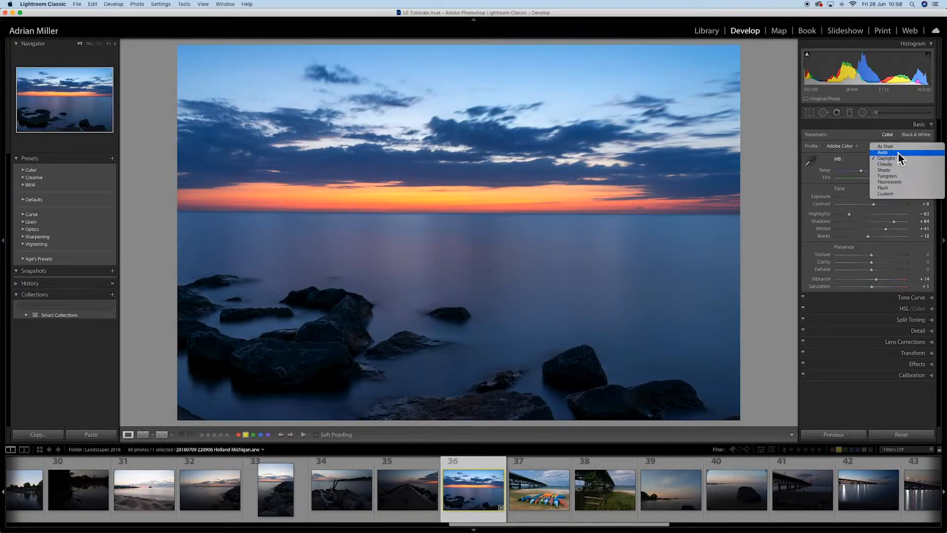
click(889, 149)
mouse_move(870, 173)
mouse_down()
mouse_move(859, 174)
mouse_move(880, 173)
mouse_up()
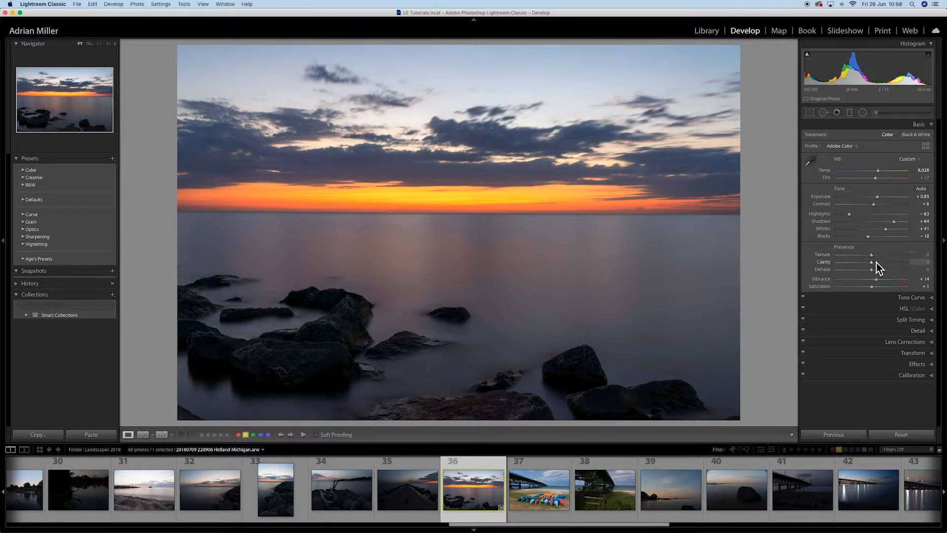
mouse_move(875, 287)
mouse_down()
mouse_move(897, 289)
mouse_move(875, 291)
mouse_move(893, 282)
mouse_move(873, 280)
mouse_up()
- Shape the tone curve with points at input 187, output 198 and input 66, output 61, and compare the photo without and with it
click(874, 299)
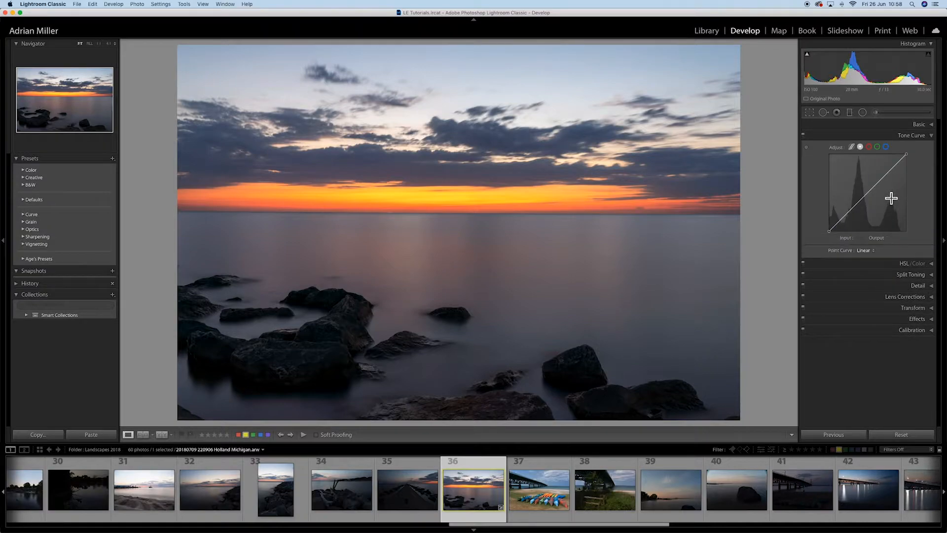
drag(887, 175, 887, 171)
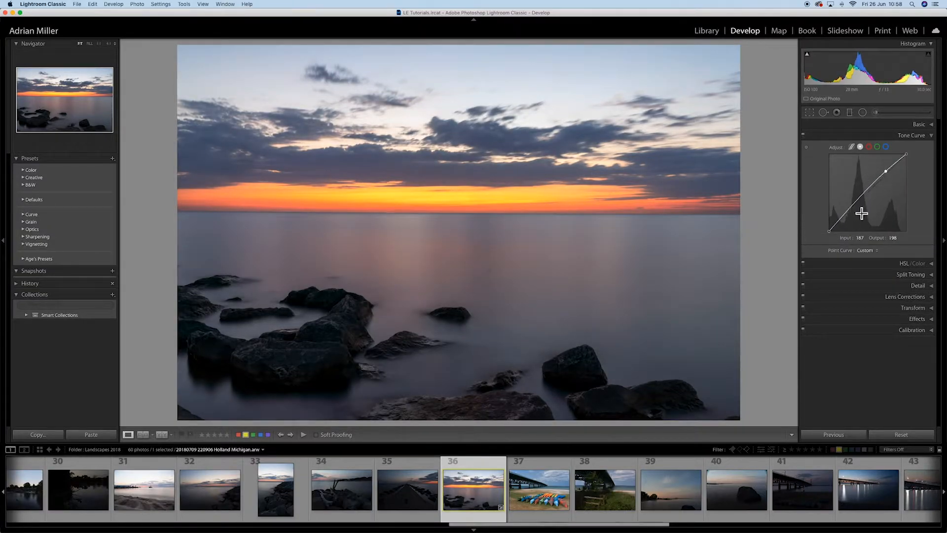
drag(849, 211, 849, 213)
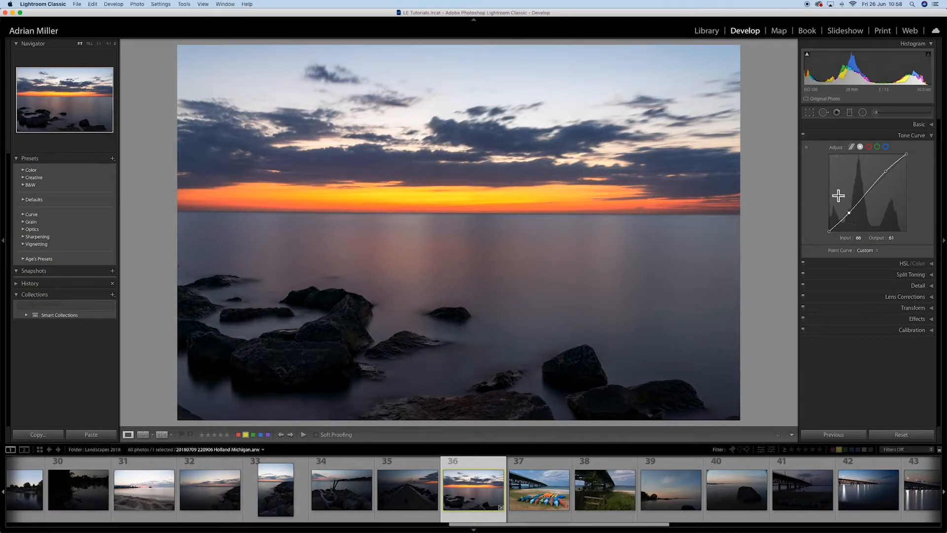
click(803, 136)
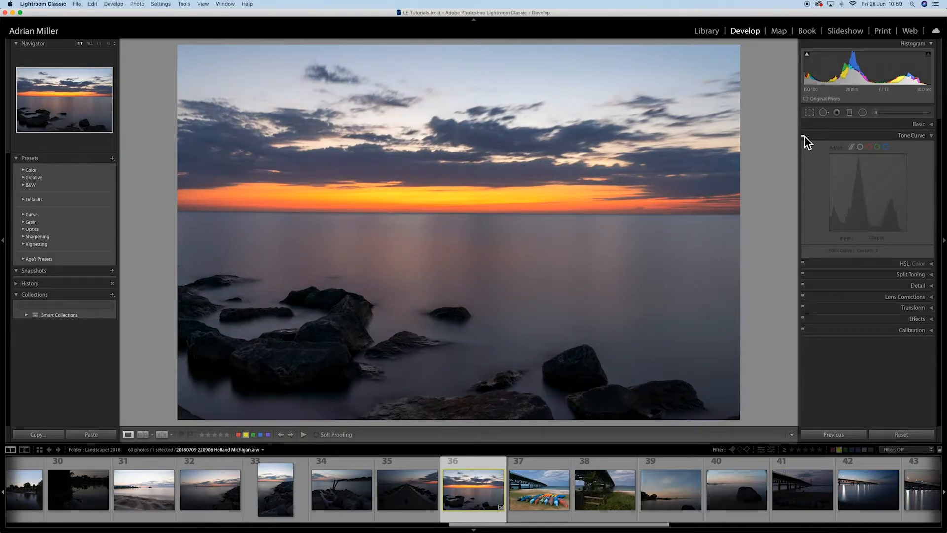
click(805, 136)
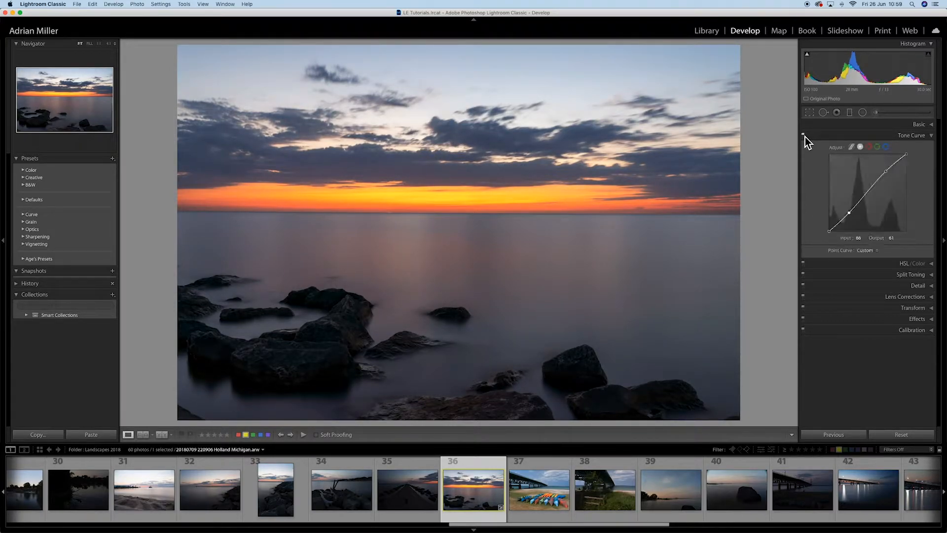
- Try lifting the red channel curve at input 126 to output 135, and remove that point
click(869, 147)
click(868, 192)
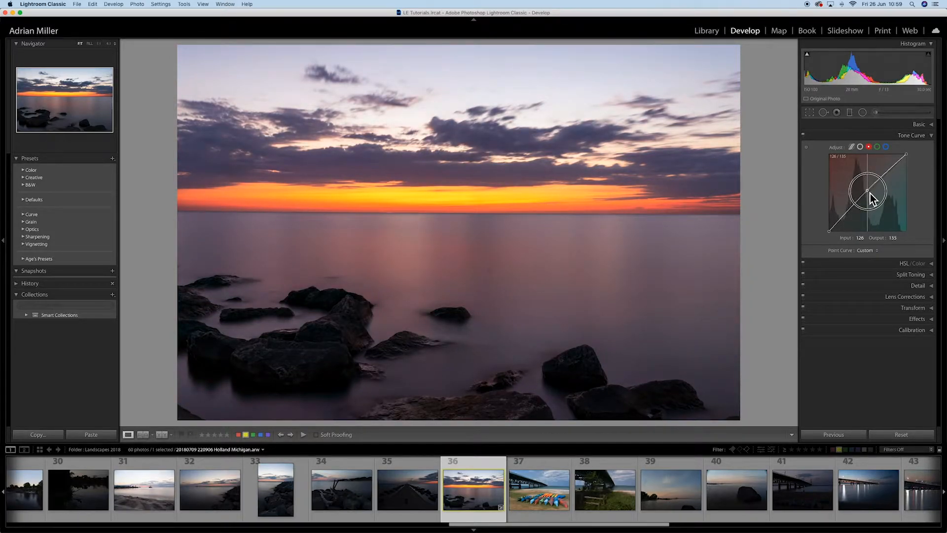
double_click(870, 194)
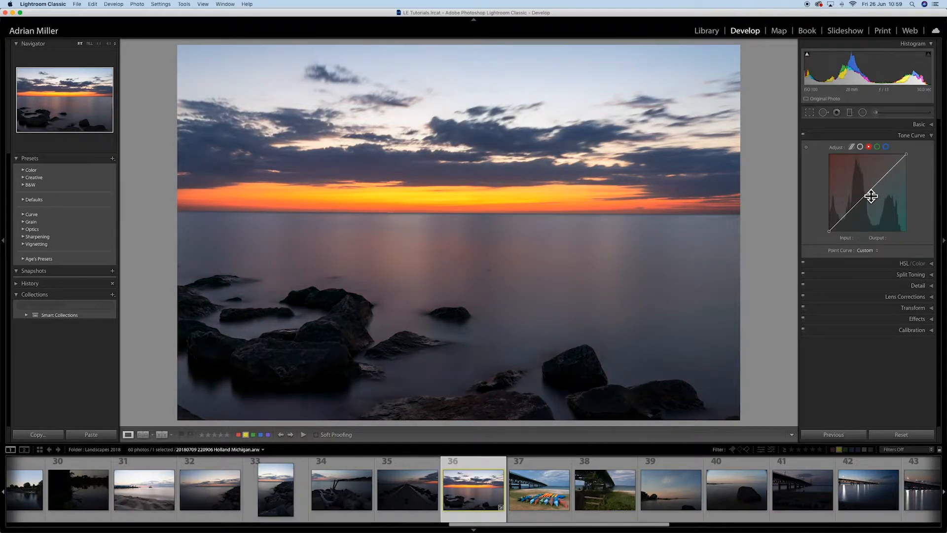
- Look through the HSL sliders and the Color view for single and all colours, and return to the HSL view
click(934, 265)
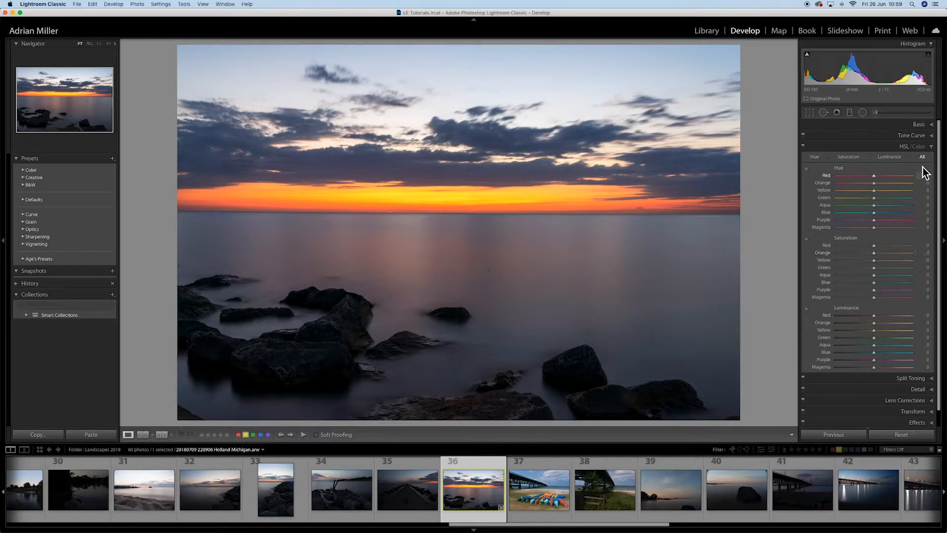
click(920, 147)
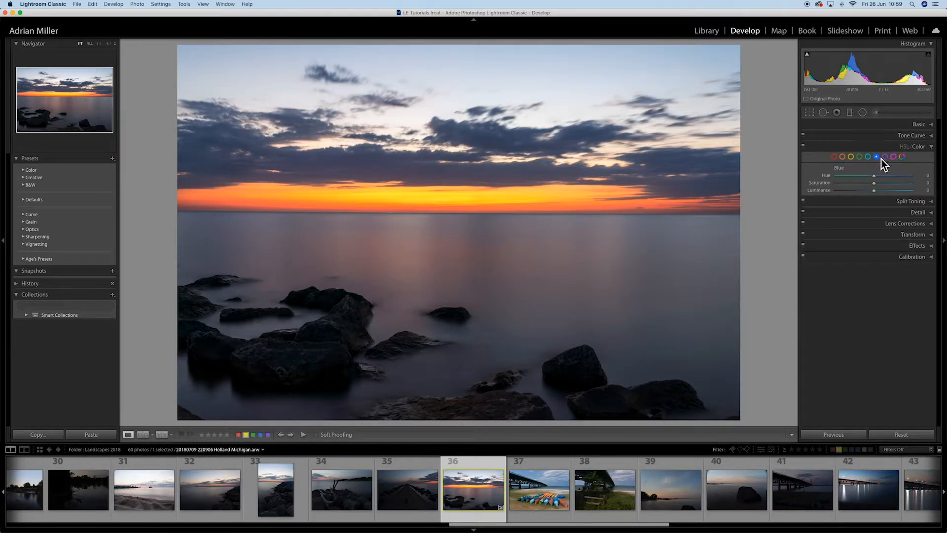
click(834, 157)
click(902, 157)
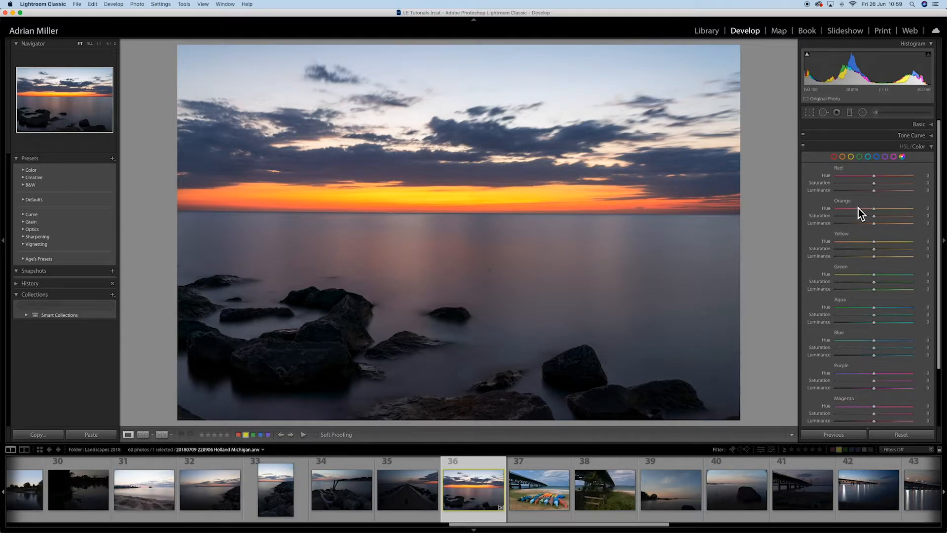
click(908, 150)
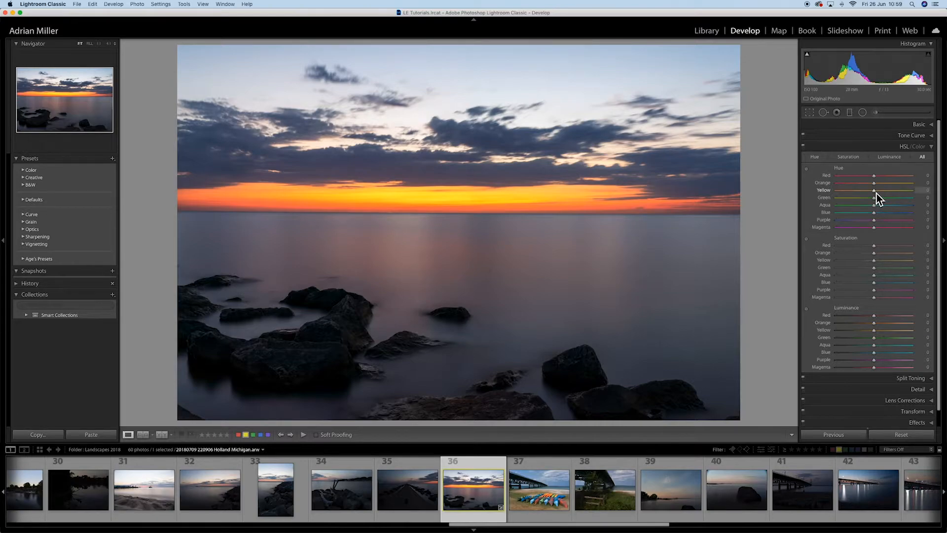
- Set the yellow hue to -82, and adjust the orange saturation and luminance
drag(877, 194, 846, 194)
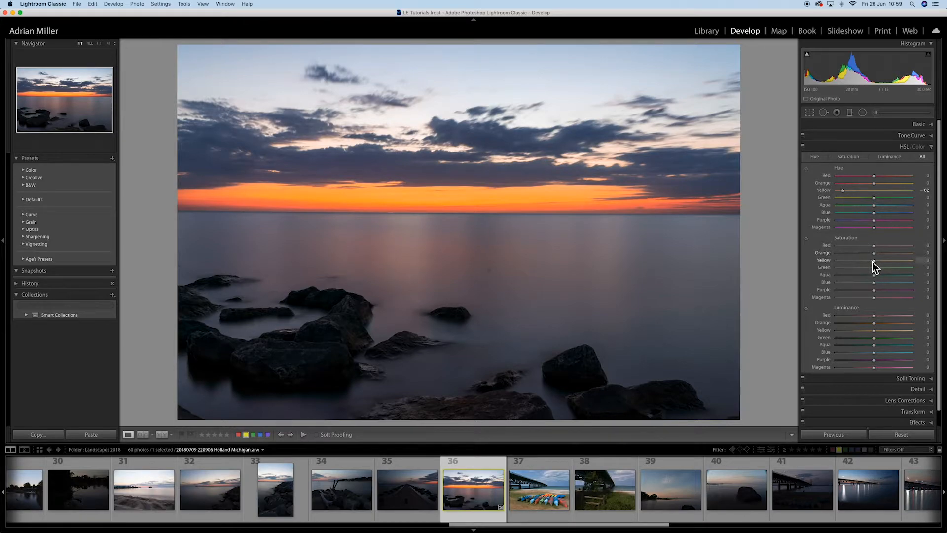
drag(876, 254, 902, 258)
drag(877, 327, 877, 326)
- Split-tone the seascape with highlights at hue 22, saturation 51 and shadows at hue 248, saturation 40
click(909, 378)
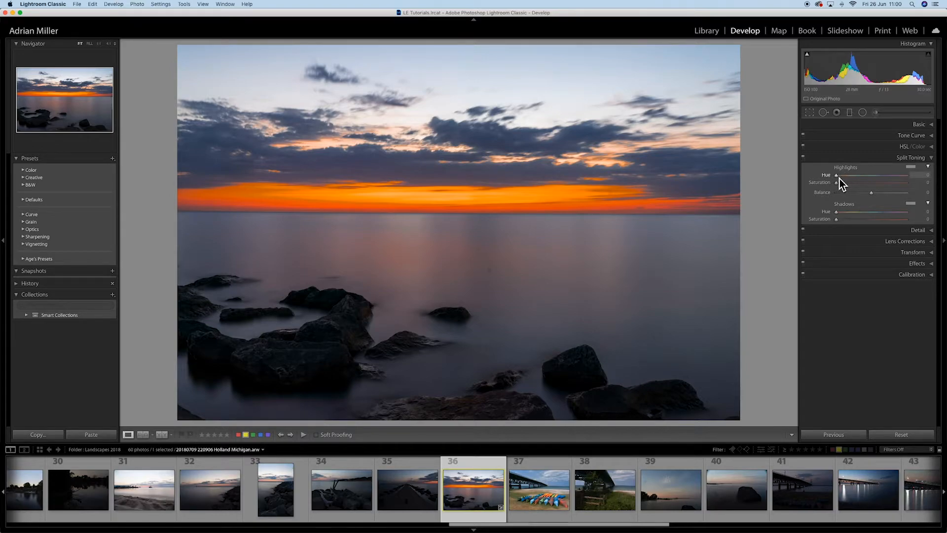
drag(842, 183, 876, 185)
drag(836, 213, 866, 223)
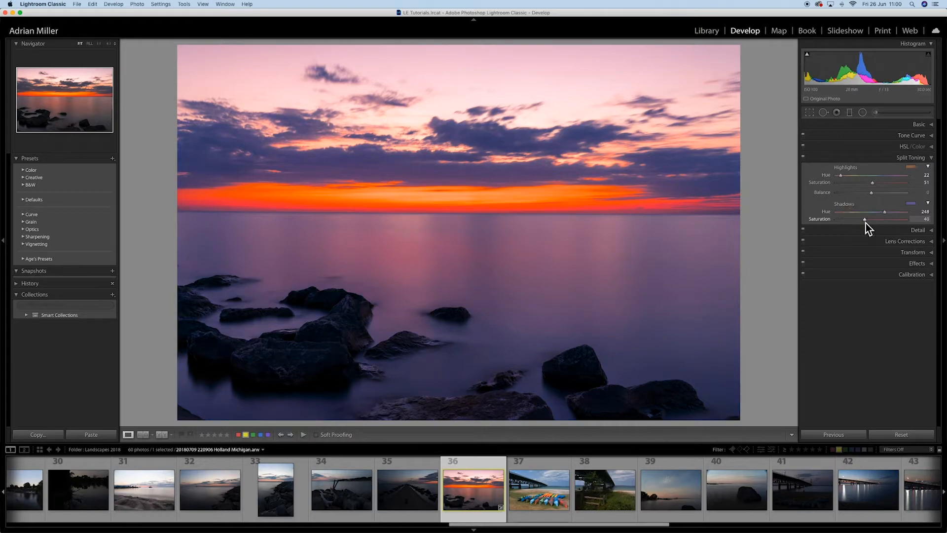
- Pick a softer highlight tone with hue 41 and saturation 21 from the highlights colour picker, and close it
click(913, 169)
mouse_move(771, 185)
mouse_down()
mouse_move(871, 183)
mouse_move(775, 177)
mouse_move(776, 194)
mouse_up()
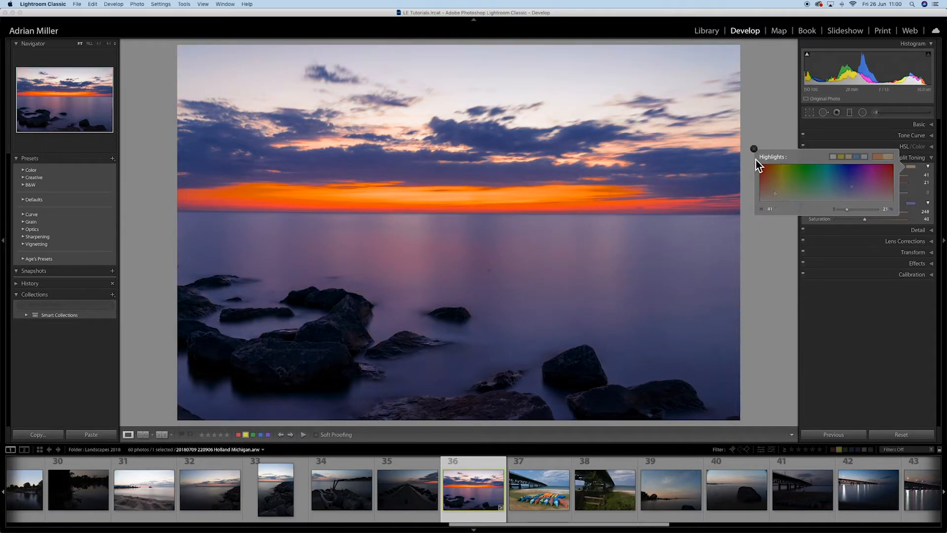
click(754, 149)
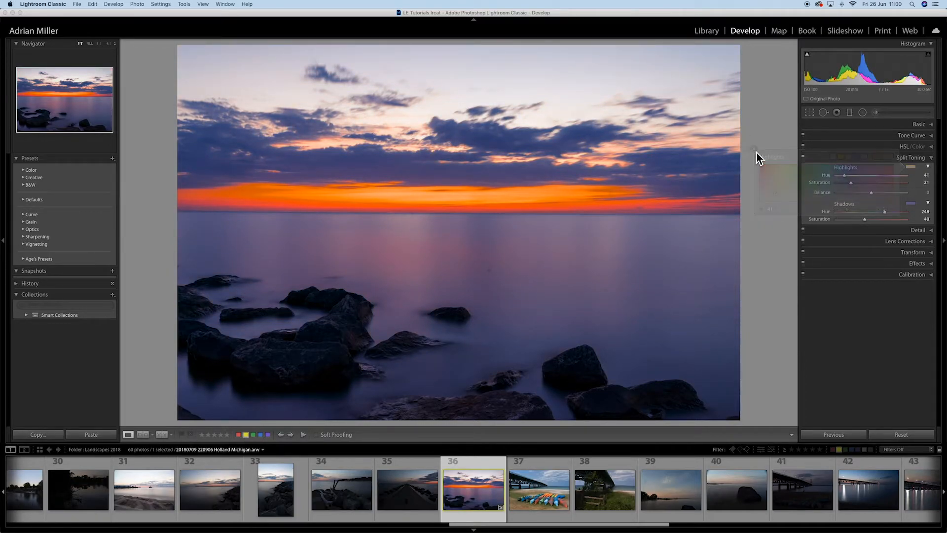
- Set the sharpening amount to 86 and the masking to 69 while previewing the edge mask
click(890, 230)
drag(857, 259, 874, 259)
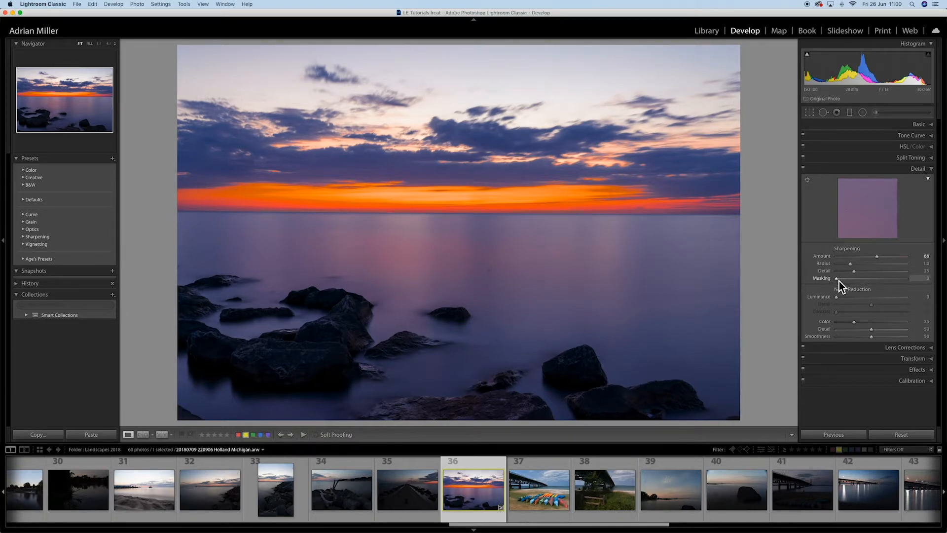
key(alt)
drag(840, 281, 889, 280)
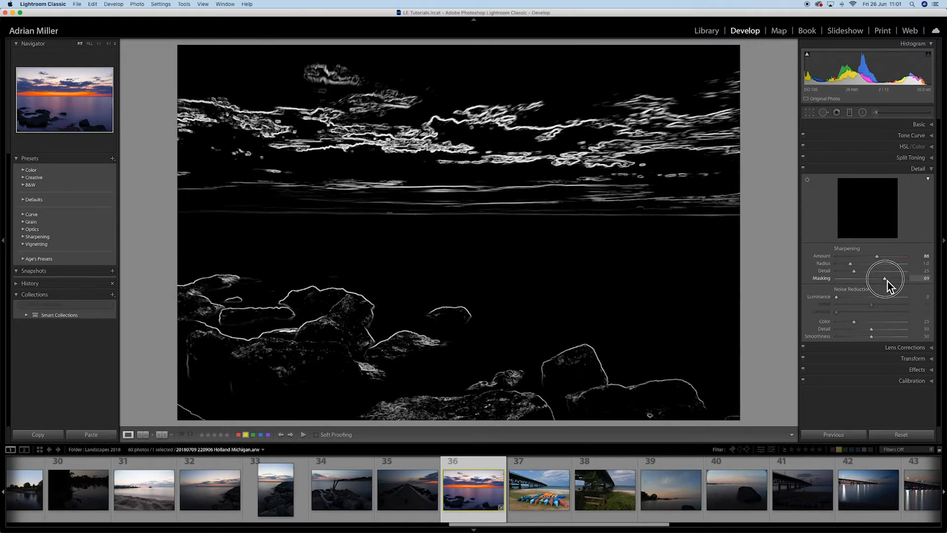
drag(887, 281, 887, 281)
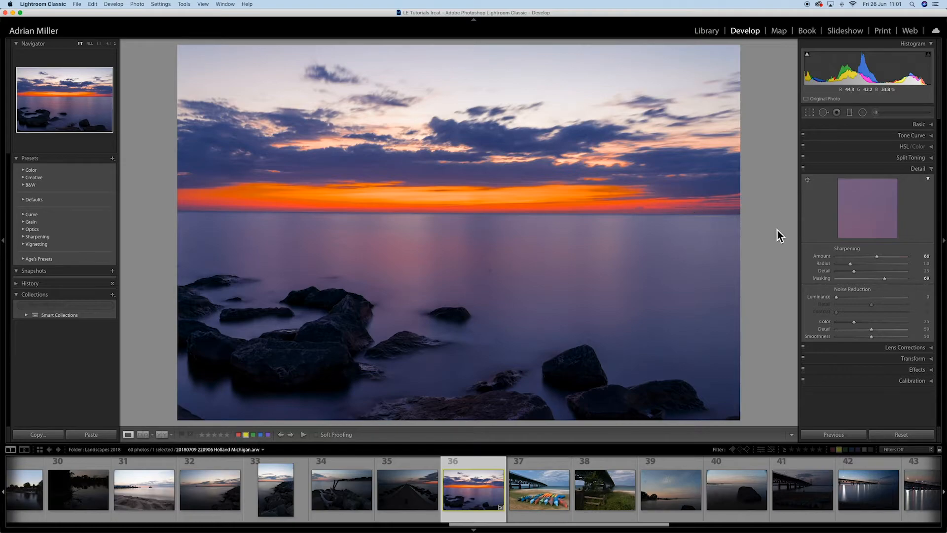
- Compare the photo with lens profile corrections off and on, and toggle Remove Chromatic Aberration
click(901, 348)
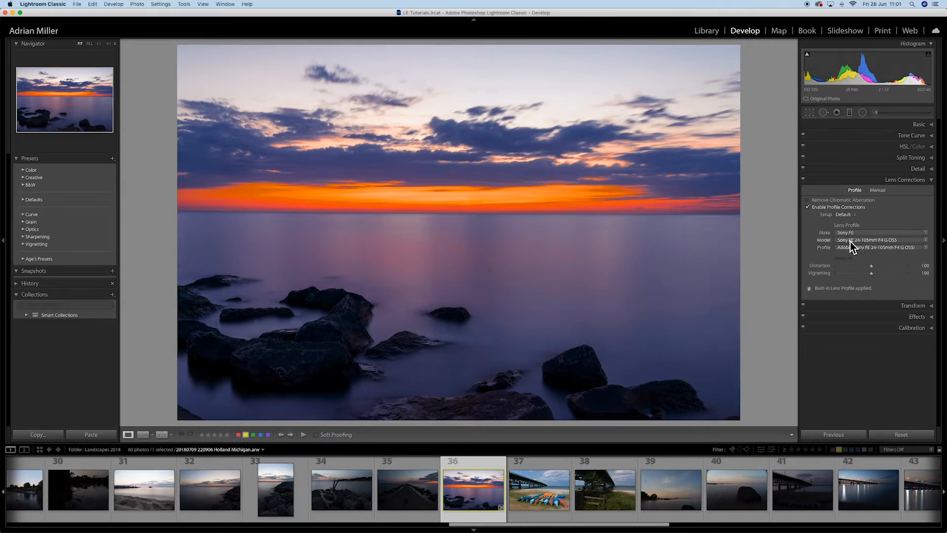
click(810, 209)
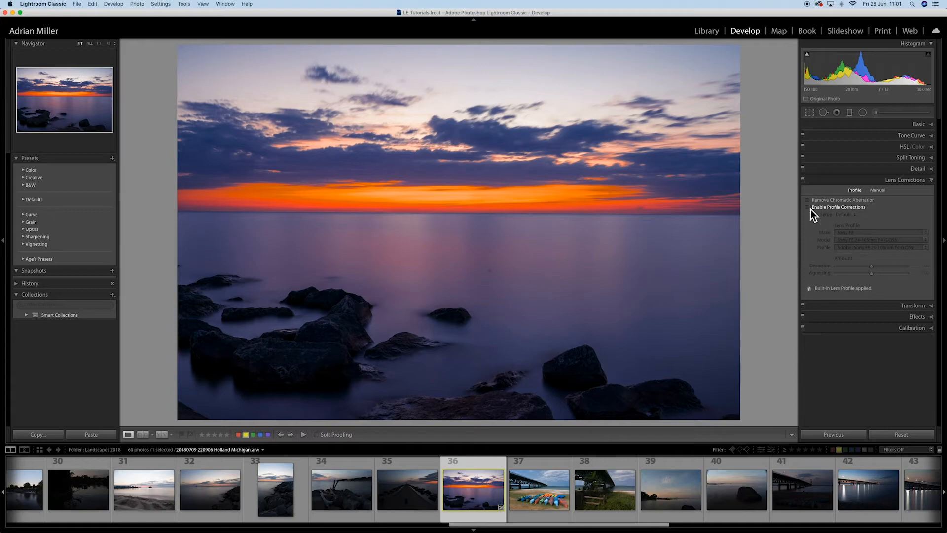
click(811, 209)
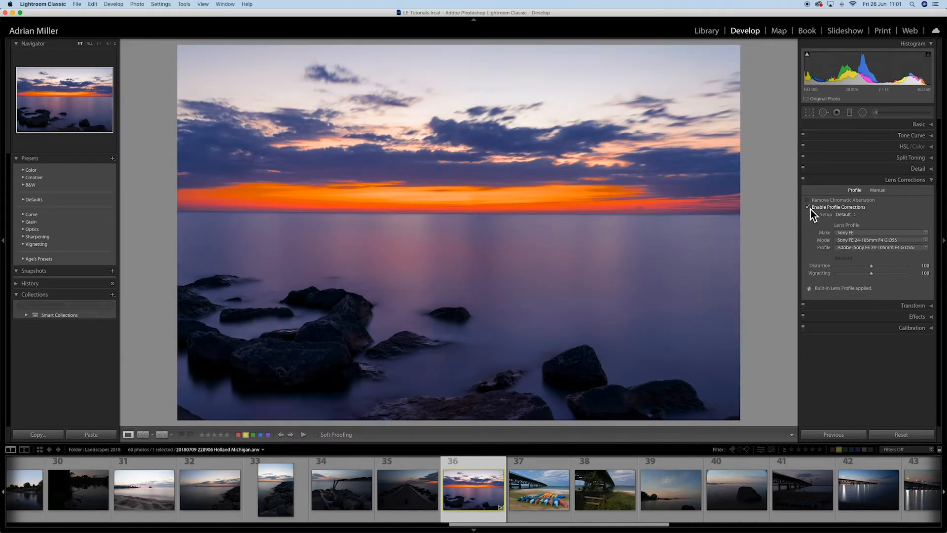
click(810, 203)
- Open the Transform adjustments, select the stone bridge village photo, and try Auto Upright before switching it off
click(913, 305)
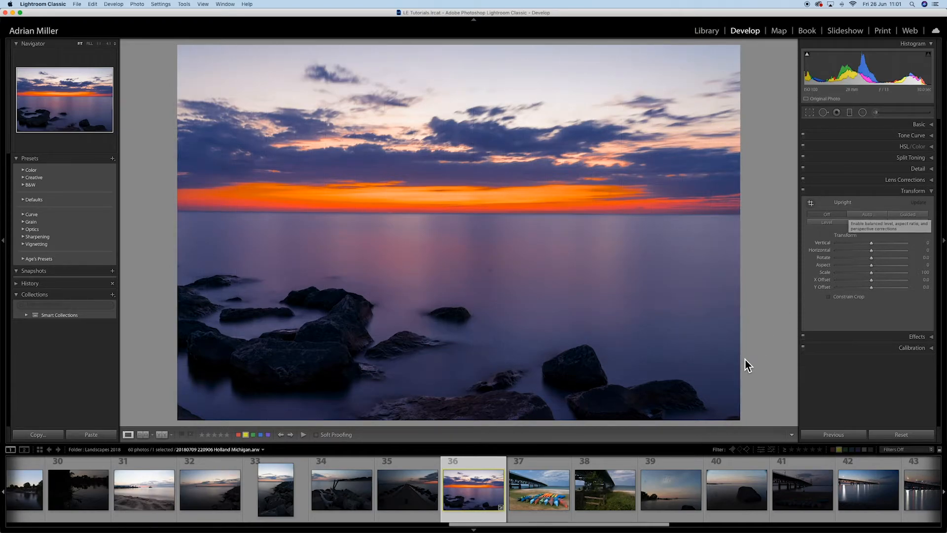
drag(565, 525, 833, 527)
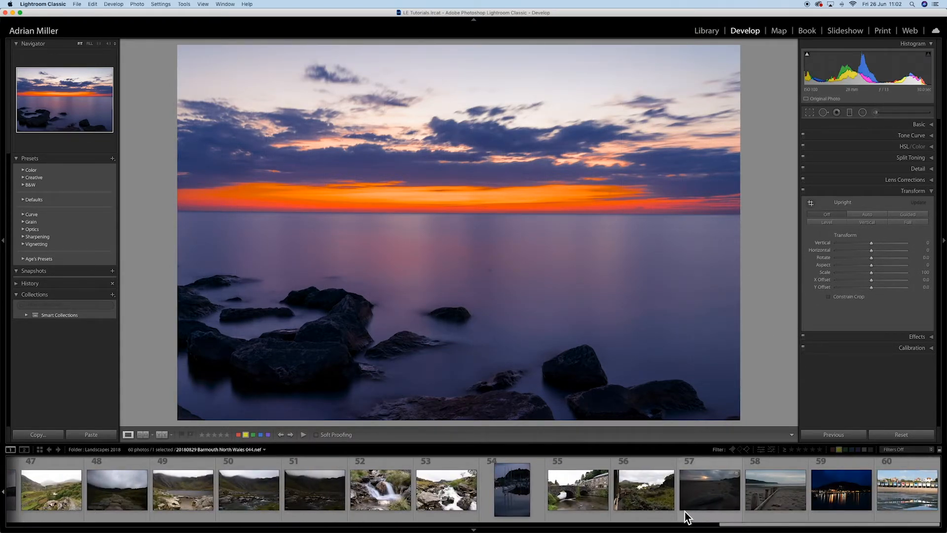
click(591, 493)
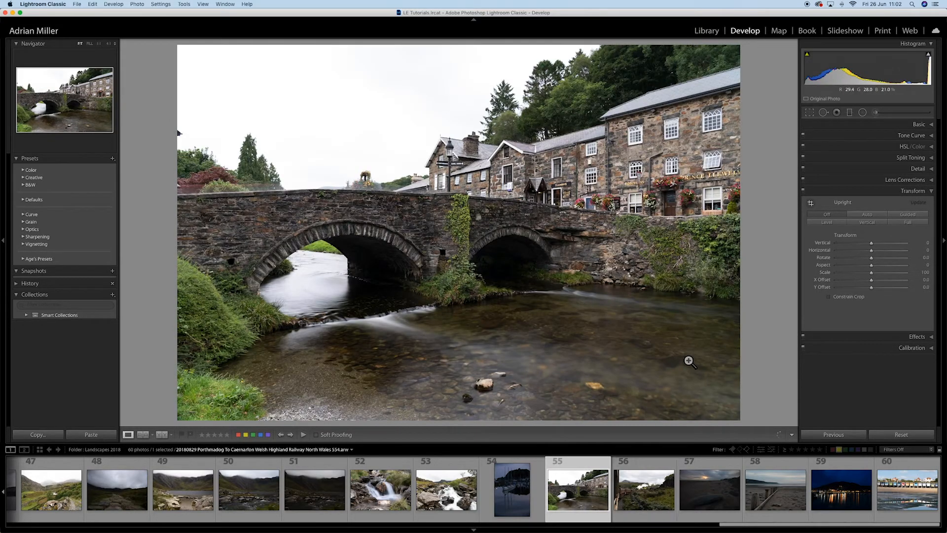
click(868, 217)
click(836, 216)
- Straighten the stone bridge photo with Guided Upright, drawing vertical guides along the large building's corner and the far house's edge
click(906, 216)
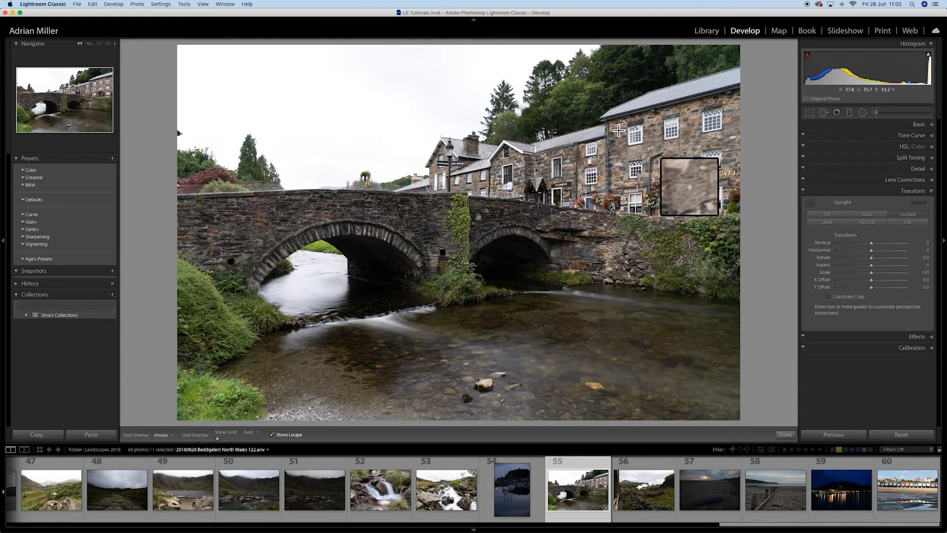
drag(610, 128, 611, 198)
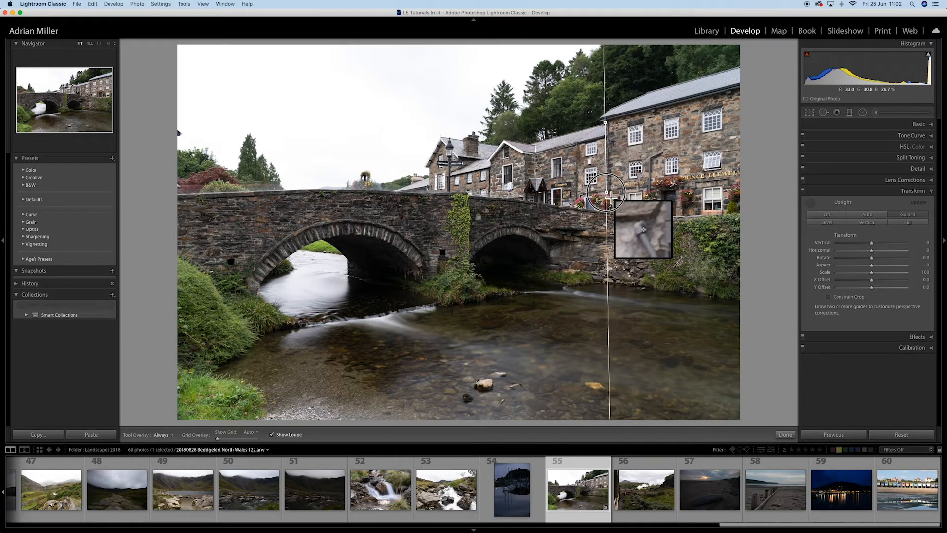
drag(429, 190, 434, 197)
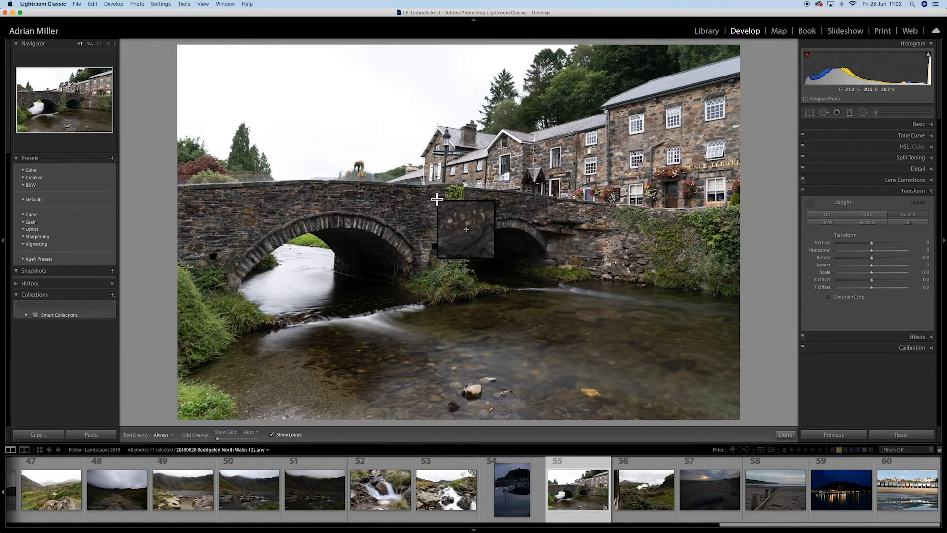
- Set the Effects post-crop vignetting amount to -4 and try the grain amount on the stone bridge photo
click(915, 338)
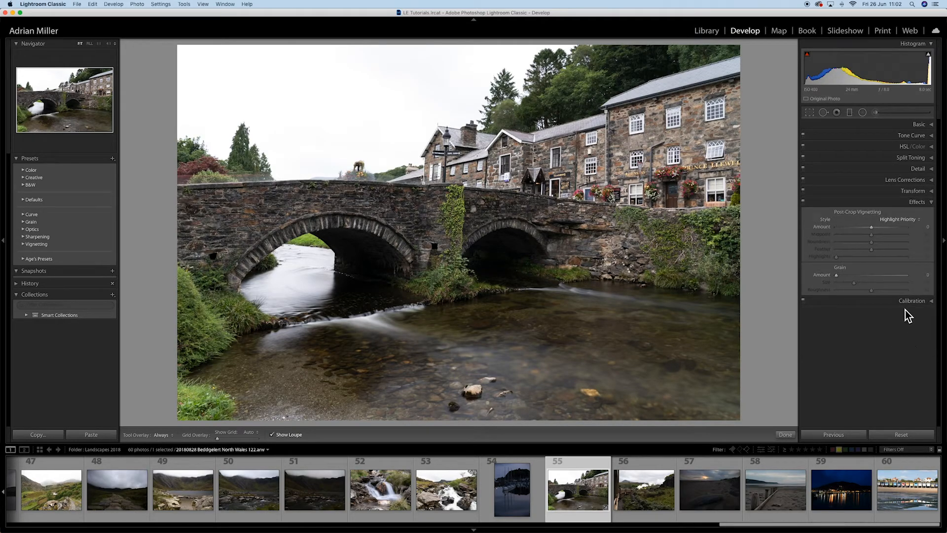
mouse_move(872, 228)
mouse_down()
mouse_move(848, 228)
mouse_move(881, 229)
mouse_move(872, 235)
mouse_up()
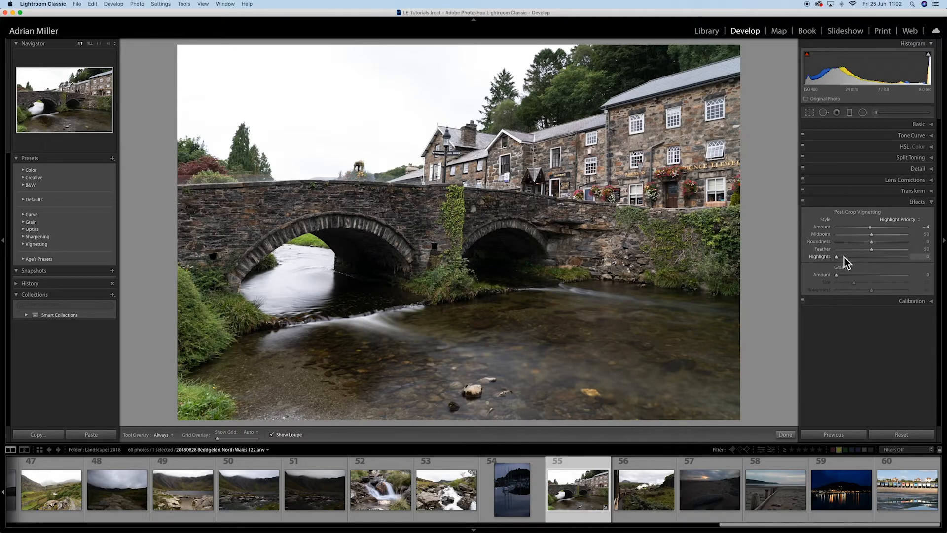
mouse_move(837, 275)
mouse_down()
mouse_move(854, 277)
mouse_move(833, 277)
mouse_up()
- Show the Calibration settings, and apply Auto tone to the stone bridge photo in the Basic adjustments
click(911, 301)
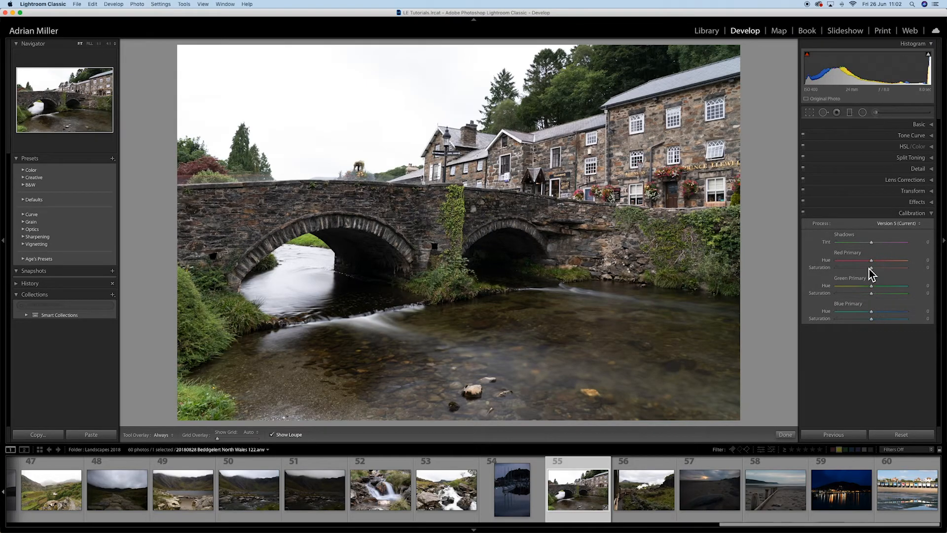
click(922, 125)
click(921, 189)
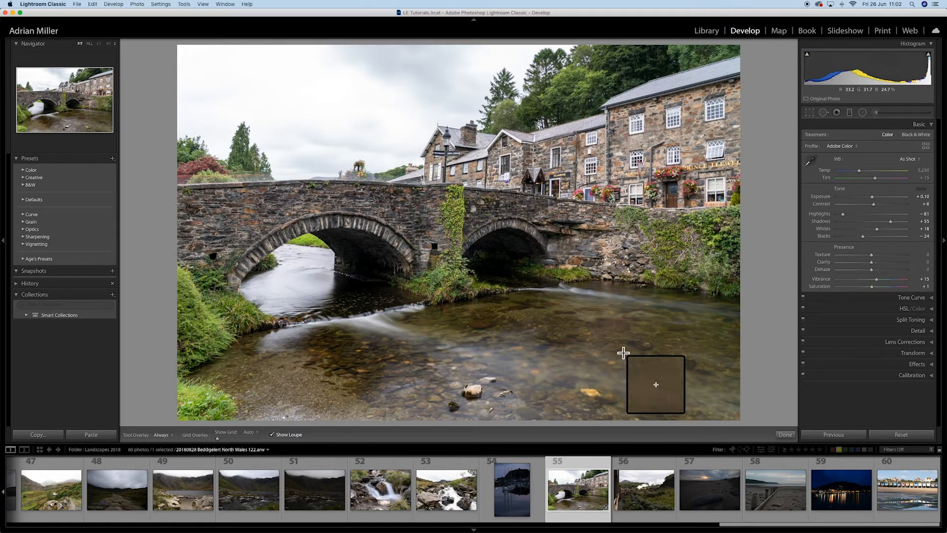
- Apply Auto tone to the wide dusk photo of the Mackinac bridge, and adjust shadows to +44 and exposure to +1.05
drag(768, 528, 588, 528)
click(518, 516)
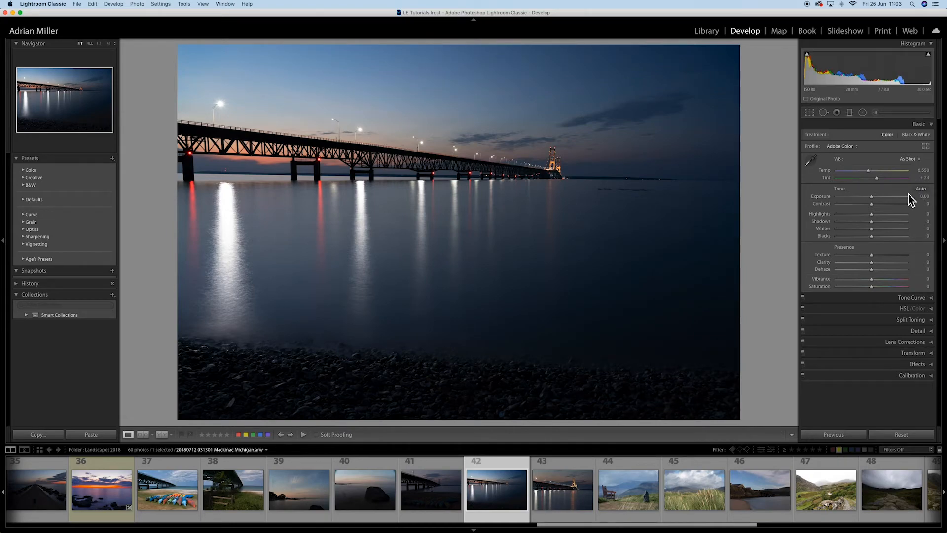
click(921, 188)
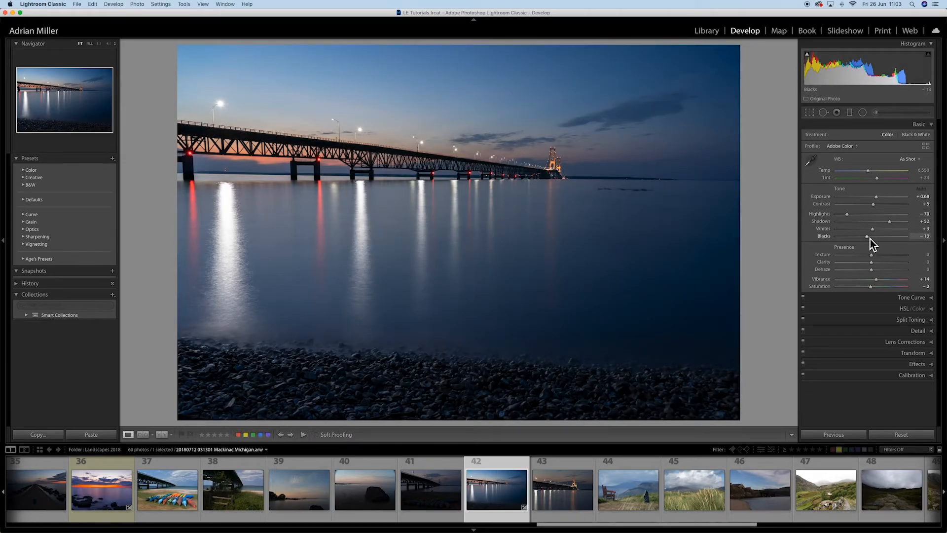
drag(890, 223, 881, 200)
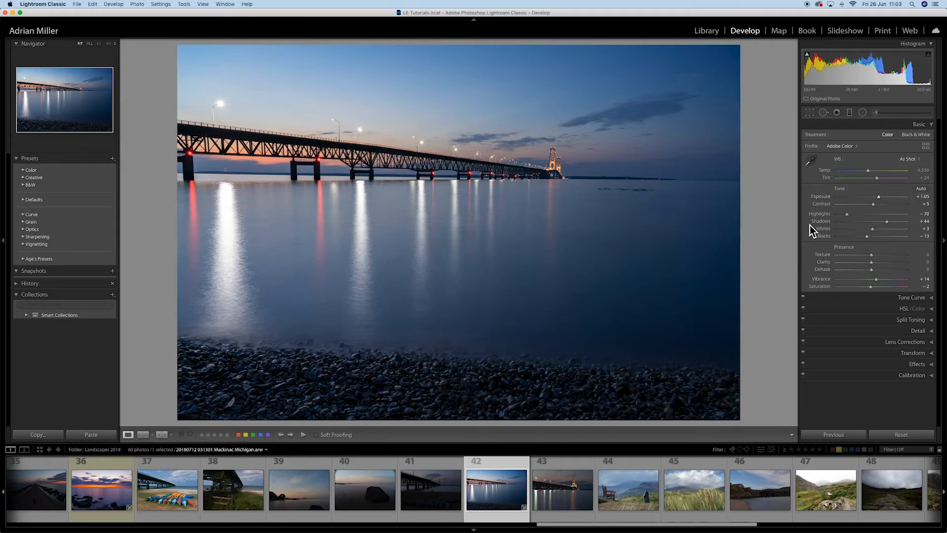
- Apply the previous photo's settings to the neighbouring photo of the lit bridge towers, and reset all its adjustments
click(566, 489)
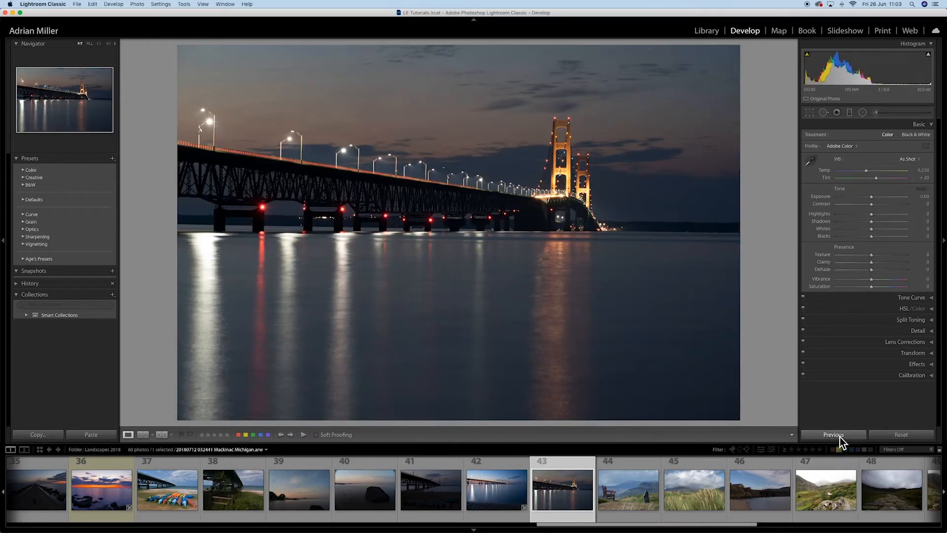
click(839, 435)
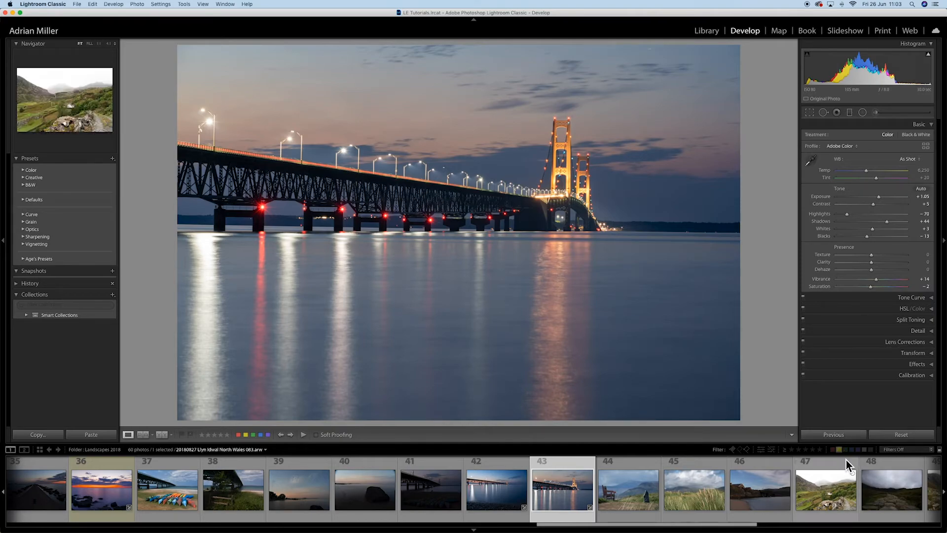
click(919, 437)
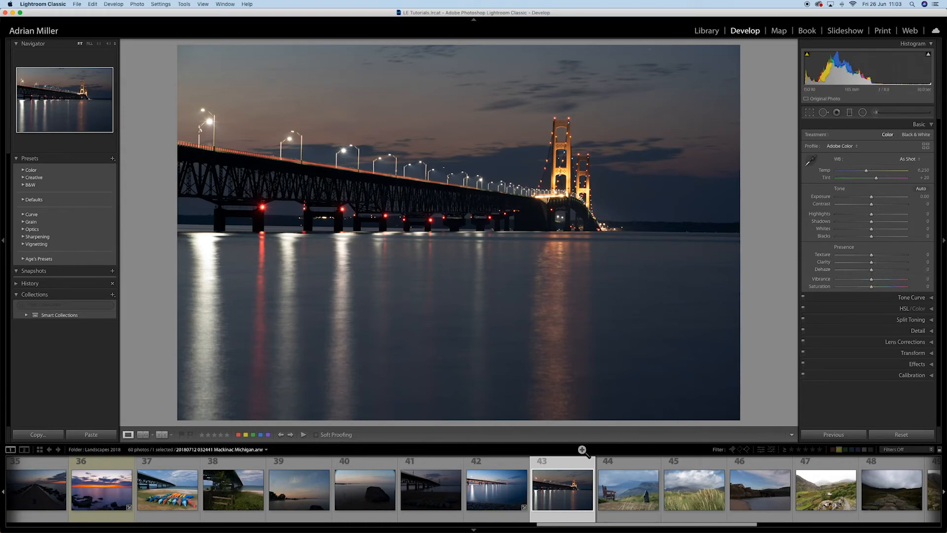
- Create a virtual copy of the photo showing the lit bridge towers
right_click(560, 486)
mouse_move(570, 490)
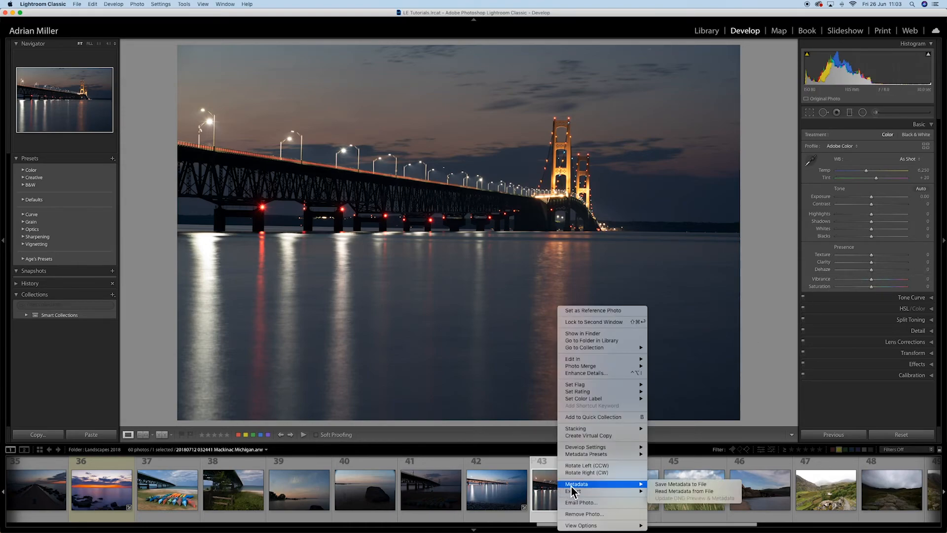
click(589, 436)
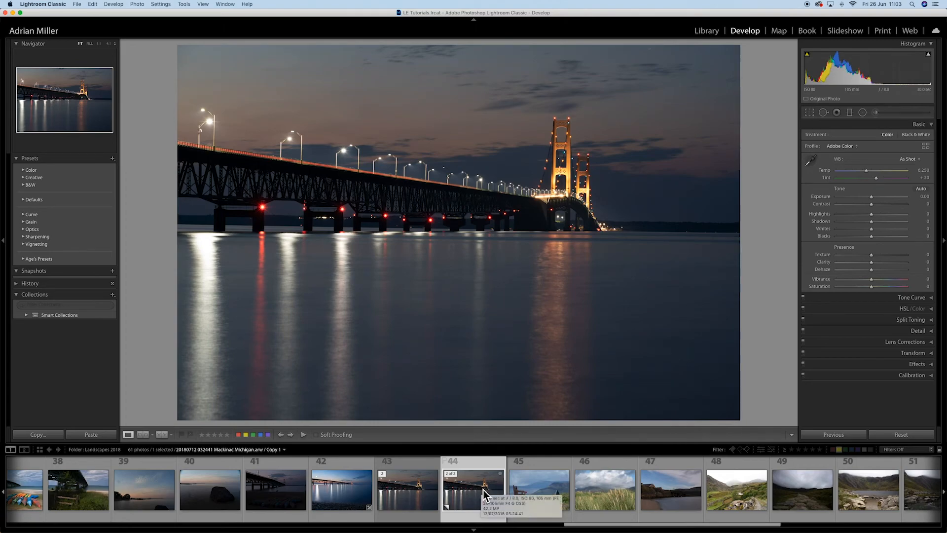
- Apply Auto tone to the original bridge towers photo and set its exposure to +1.35
click(420, 491)
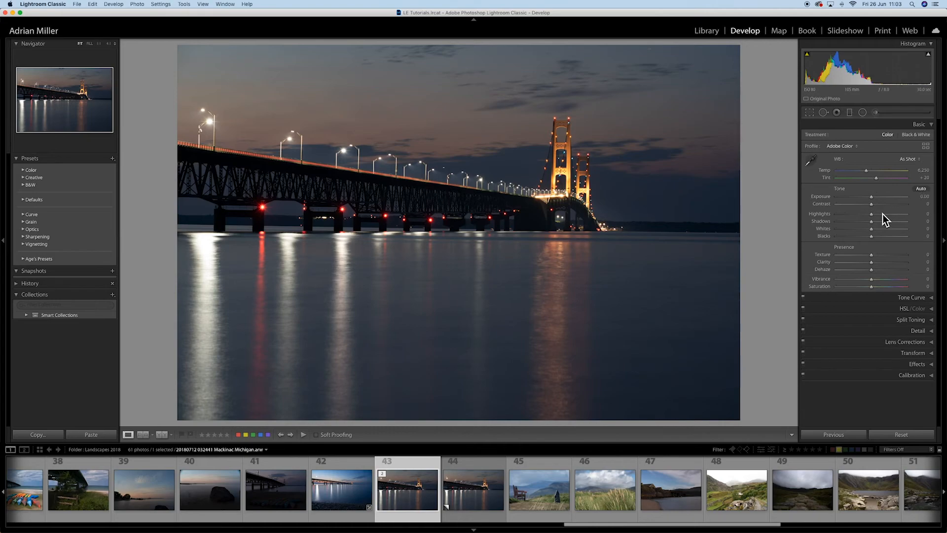
drag(877, 198, 879, 198)
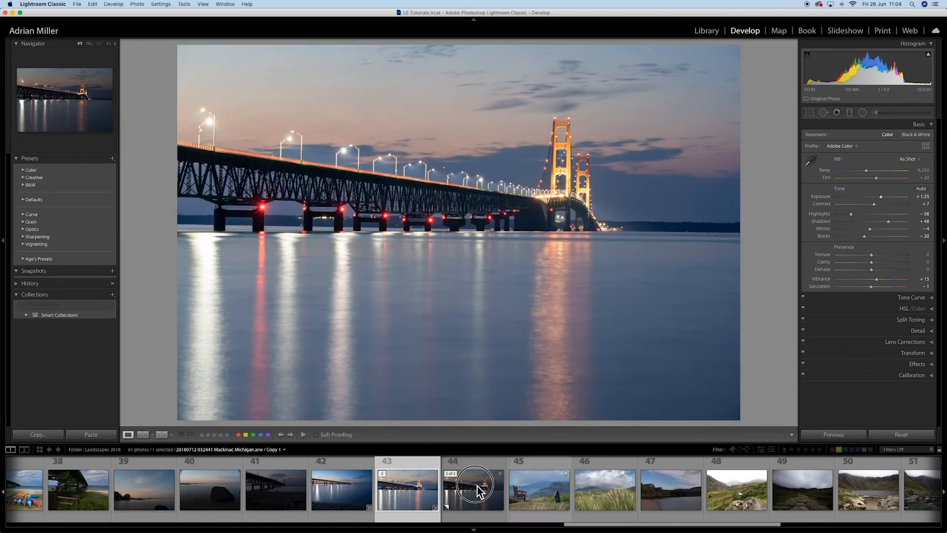
- Convert the virtual copy to Black & White, and return to the colour original for comparison
click(479, 491)
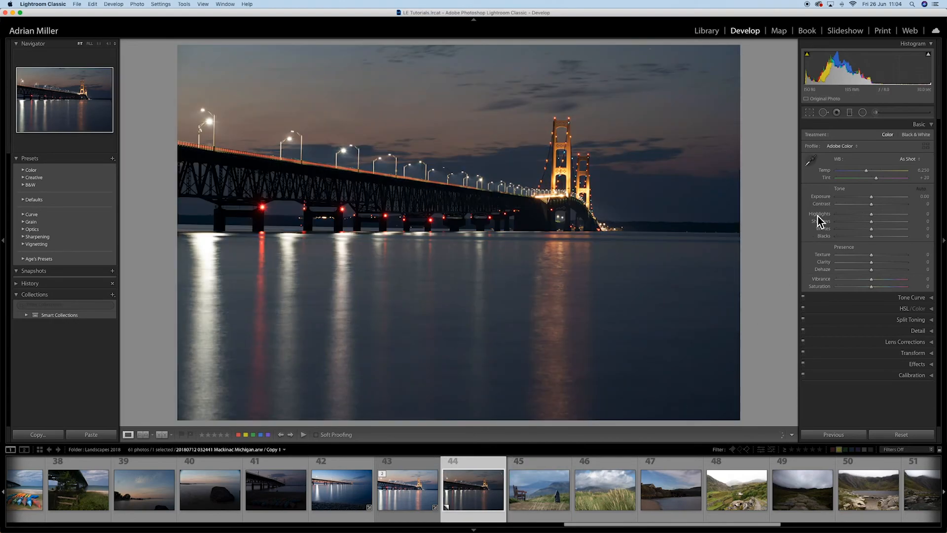
click(914, 135)
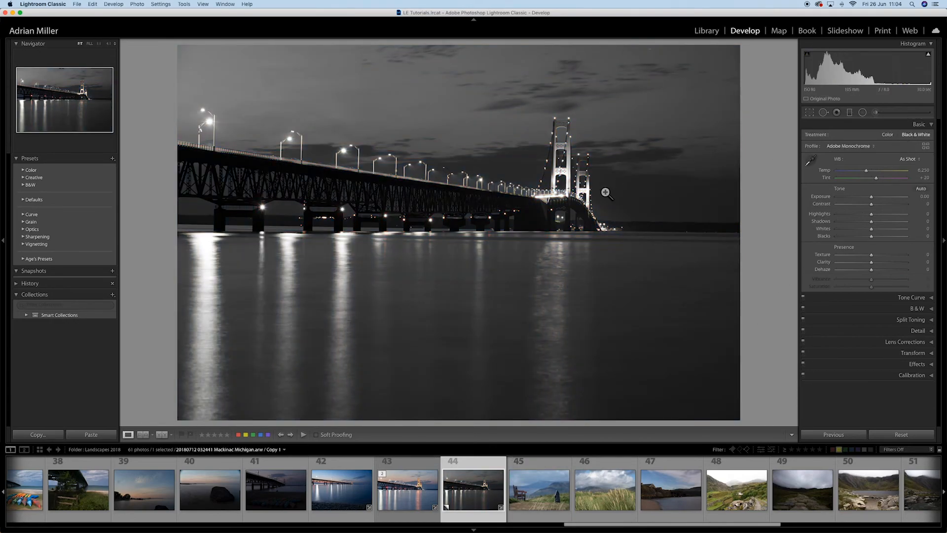
click(416, 496)
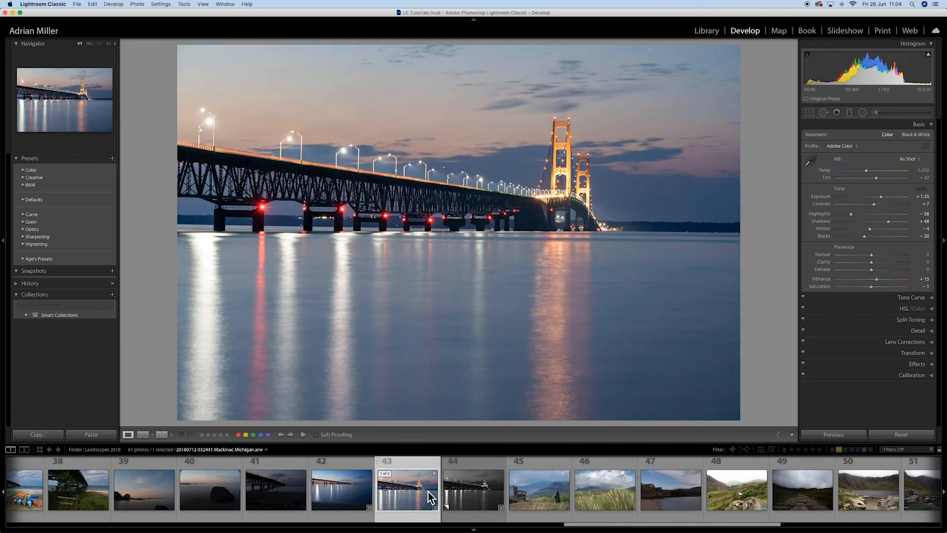
- Review the export options for location, file naming, file settings and image sizing, and leave without exporting the bridge photo
click(83, 6)
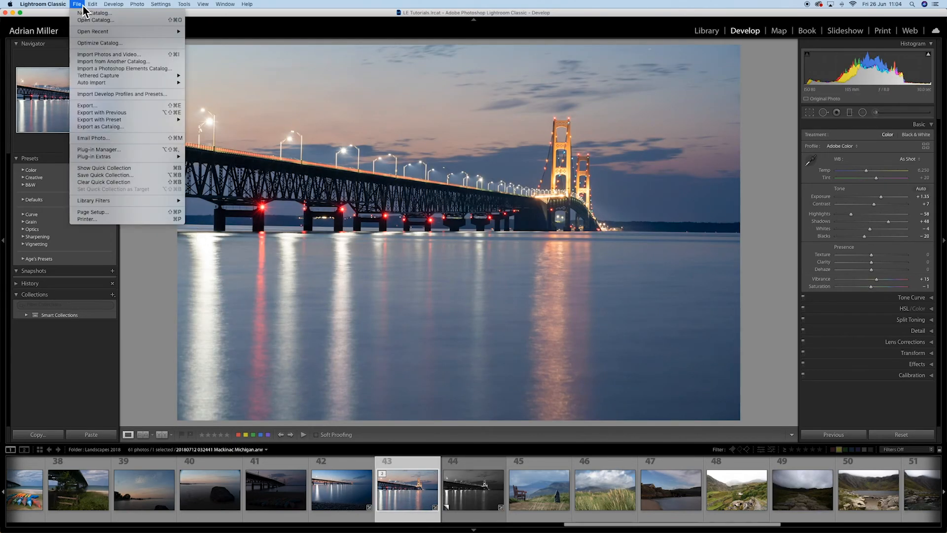
click(86, 109)
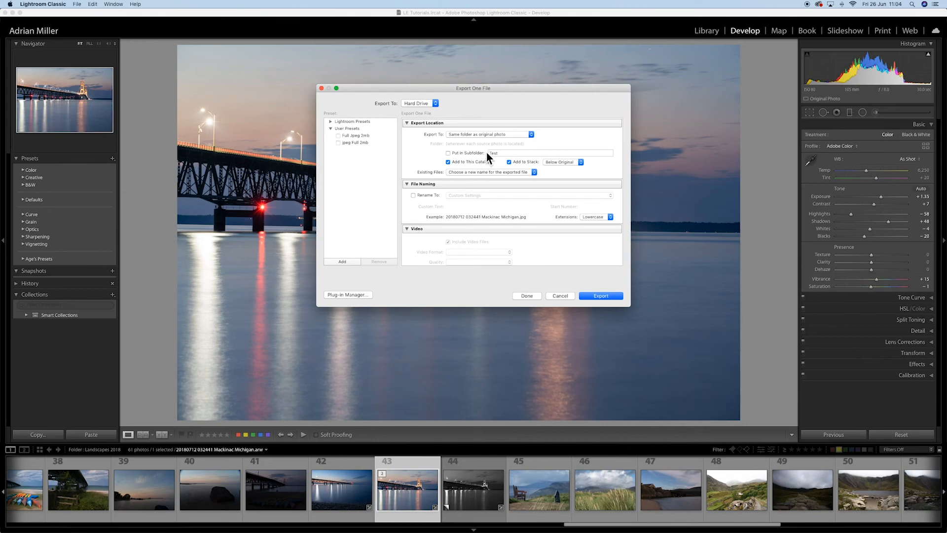
scroll(505, 214, down, 5)
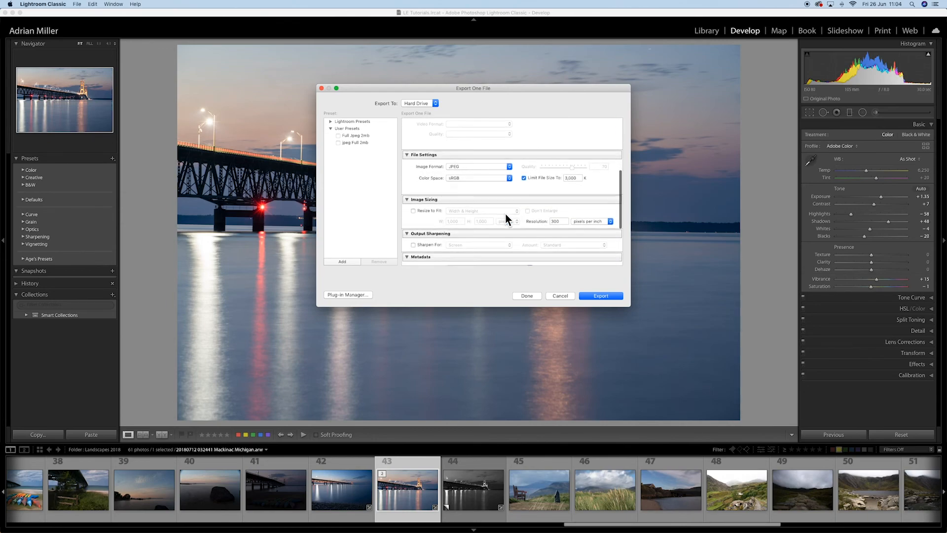
scroll(505, 214, up, 3)
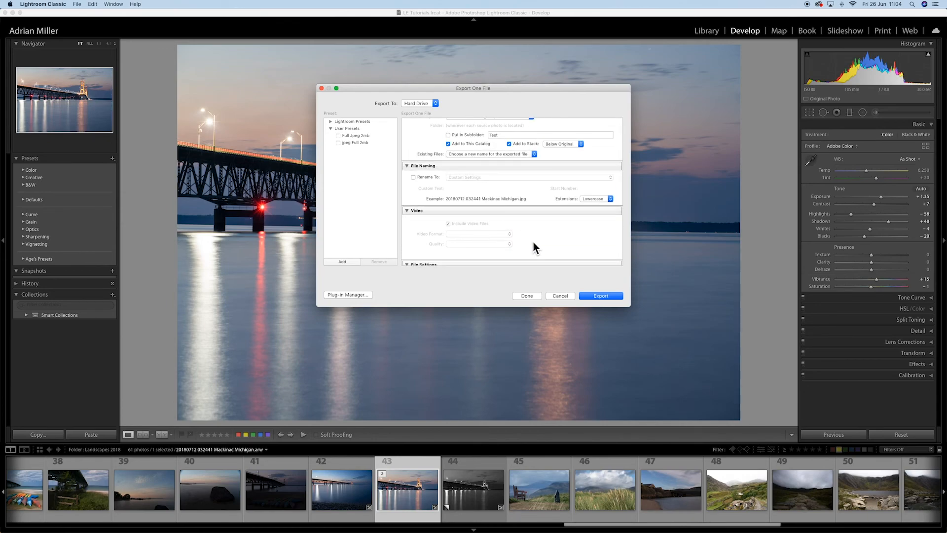
click(560, 296)
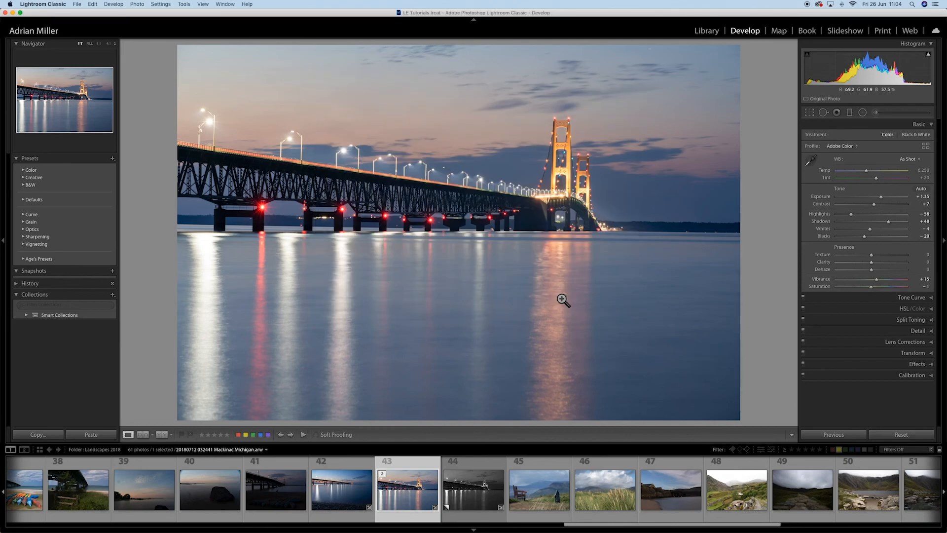